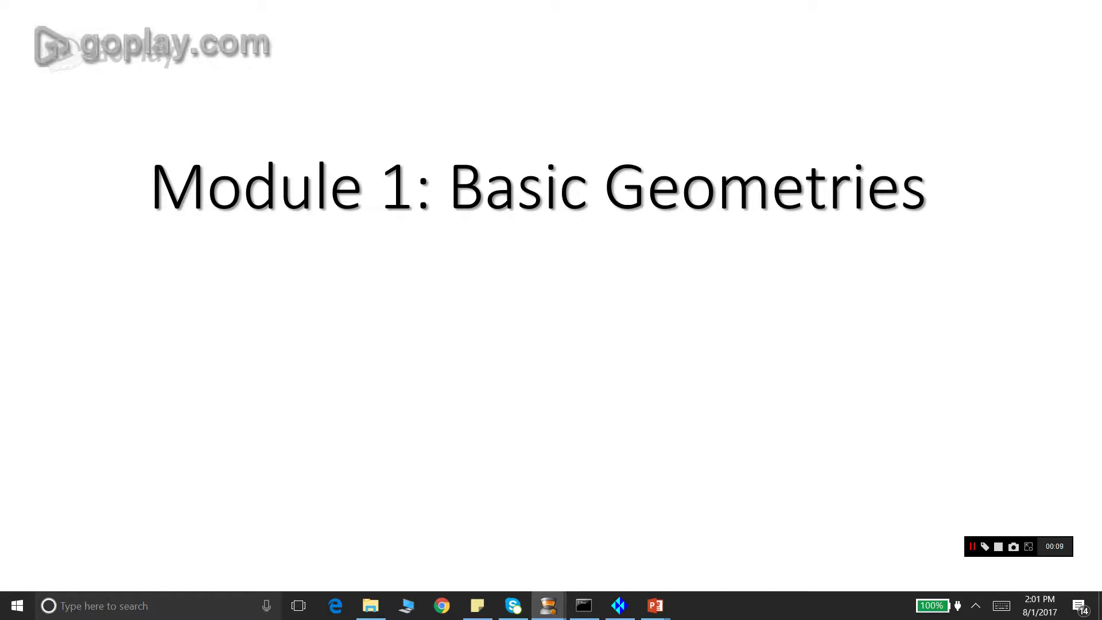
Reveal the 'Quarter O Grid' subtitle and advance to the wedge model slide.
left_click(732, 469)
left_click(732, 468)
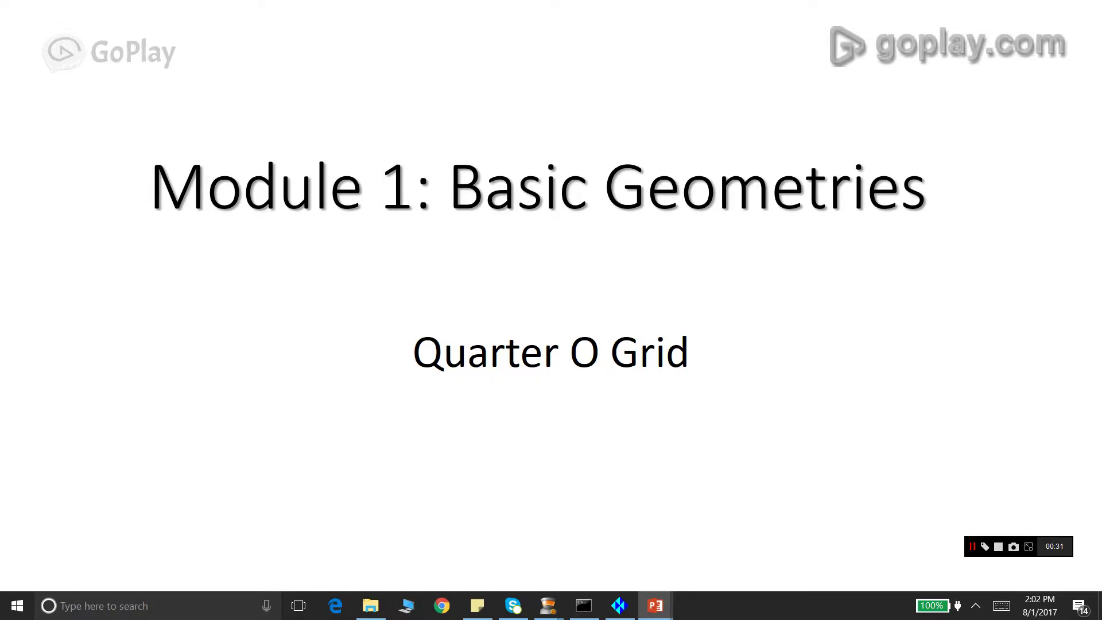
key("Right")
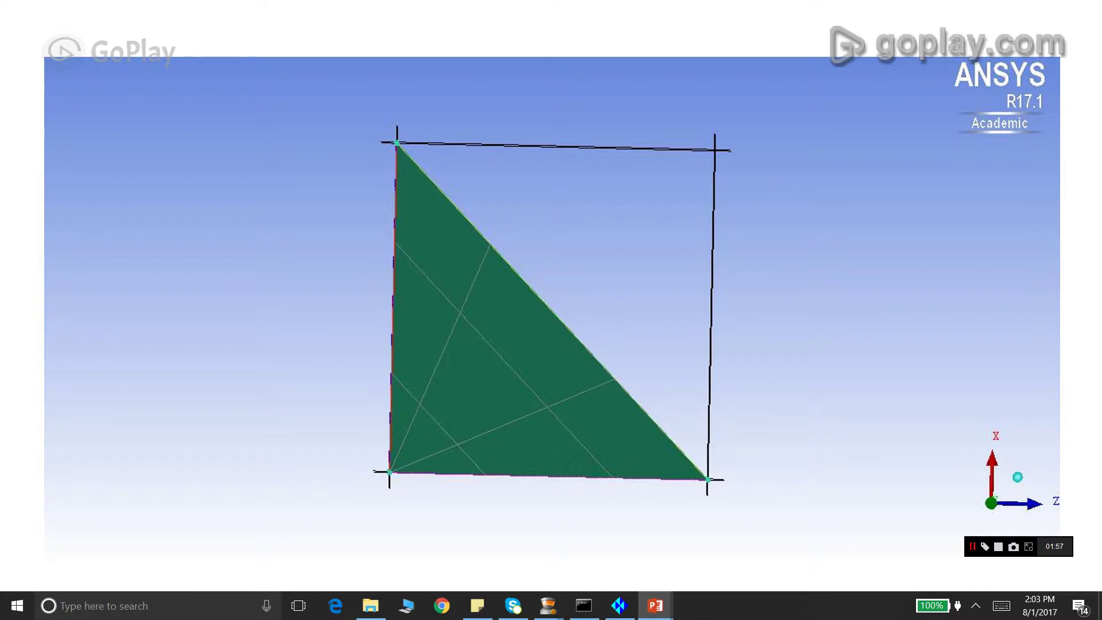
Play the red arrow animation pointing to the triangle's top vertex.
key("Right")
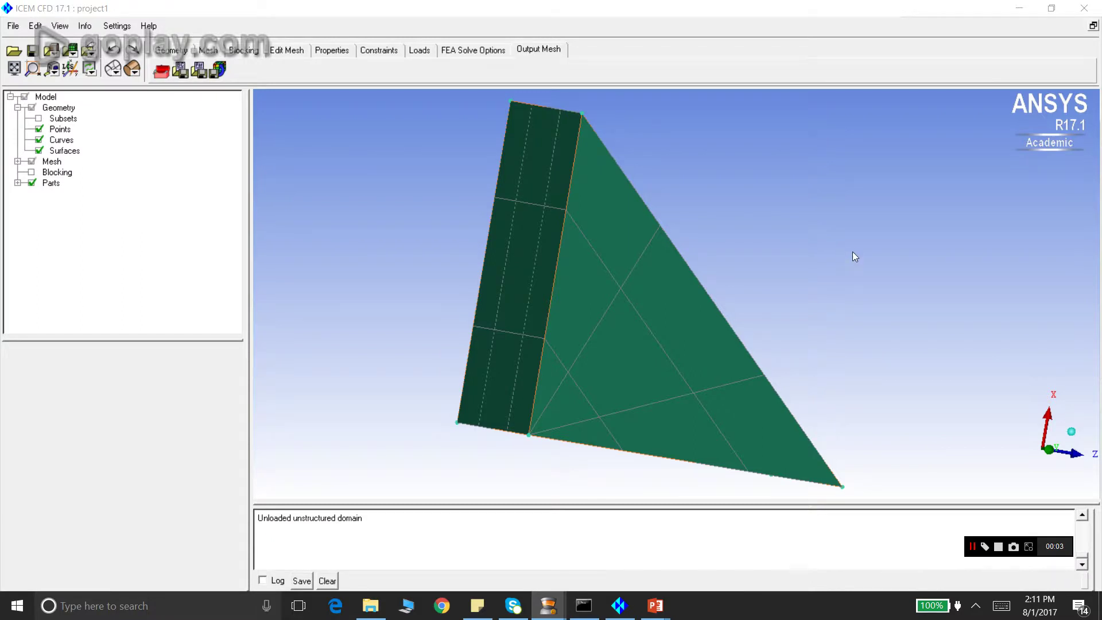
Orbit the wedge, expand the Parts list, and toggle the INLET surface off and on.
left_click_drag(853, 258, 386, 266)
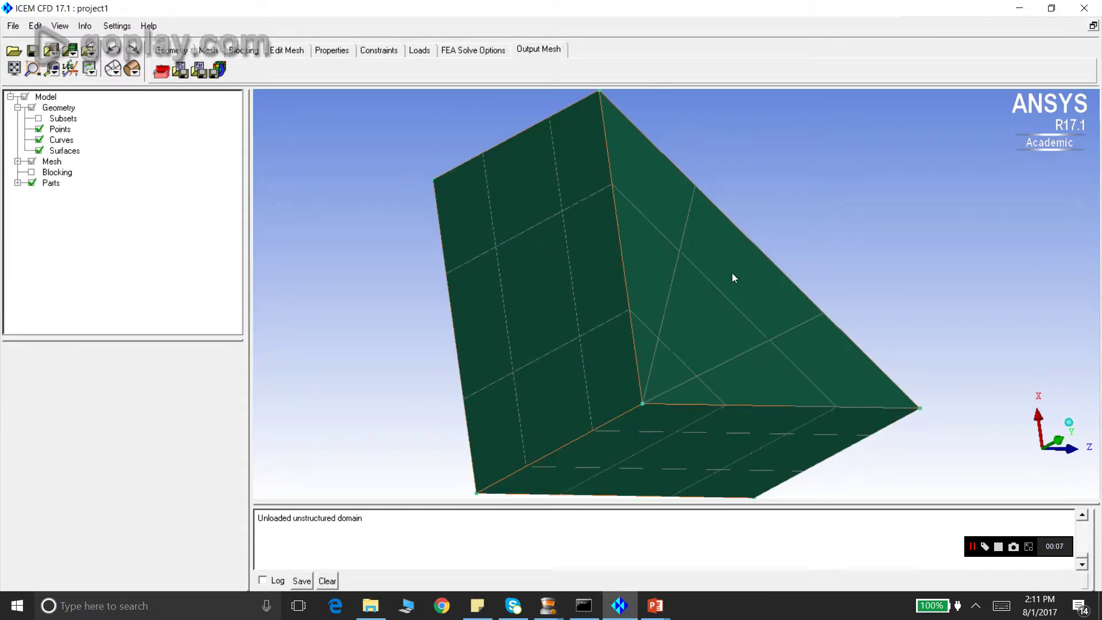
left_click_drag(733, 277, 239, 274)
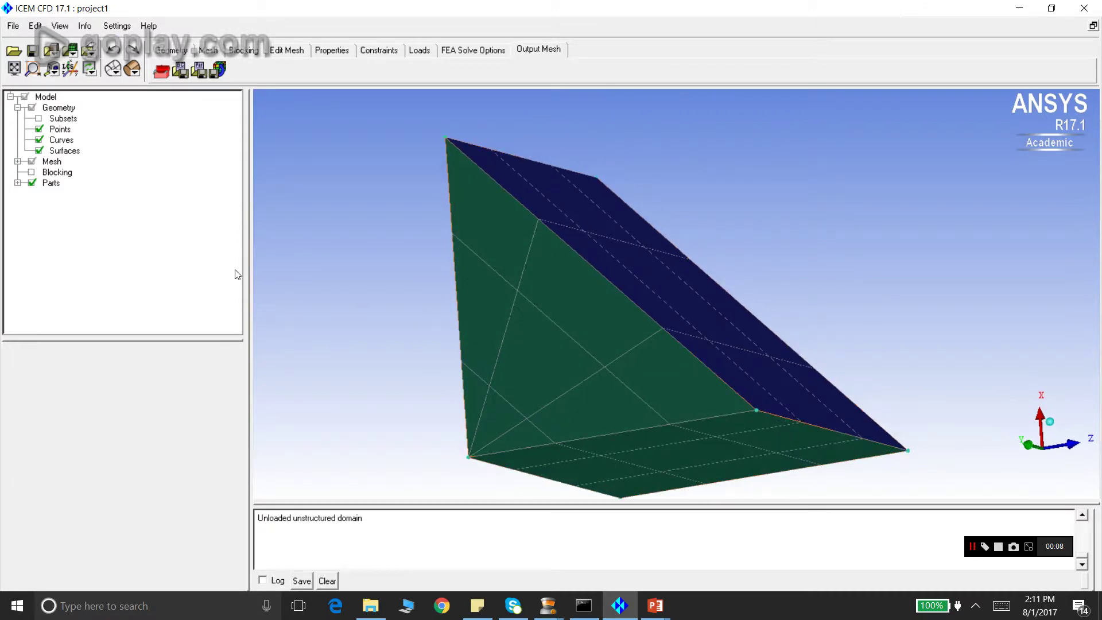
left_click(18, 182)
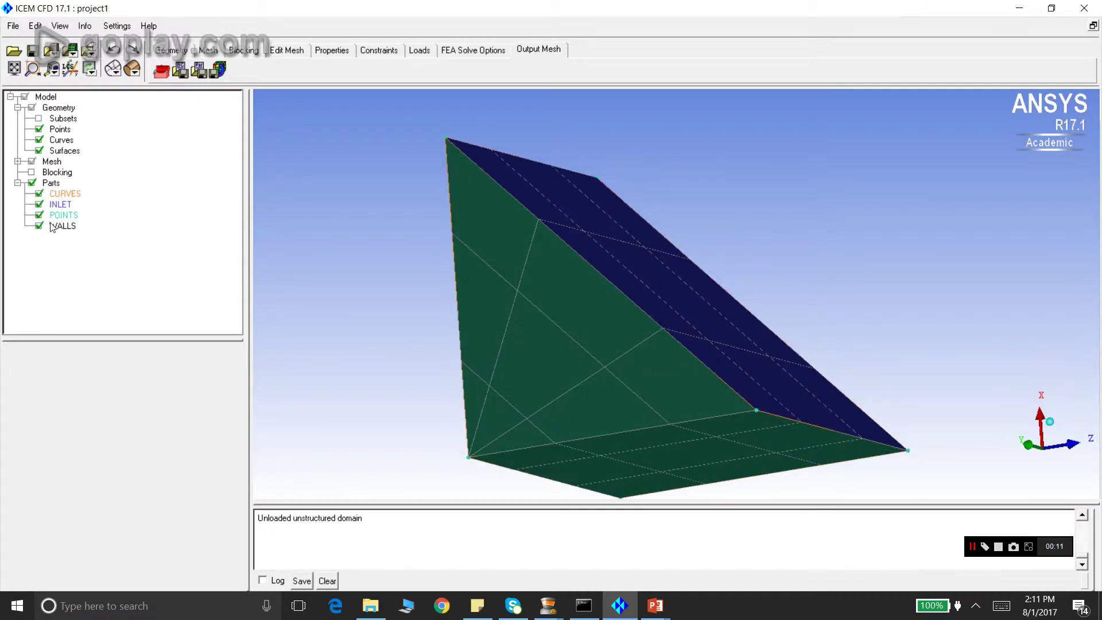
left_click_drag(413, 244, 469, 319)
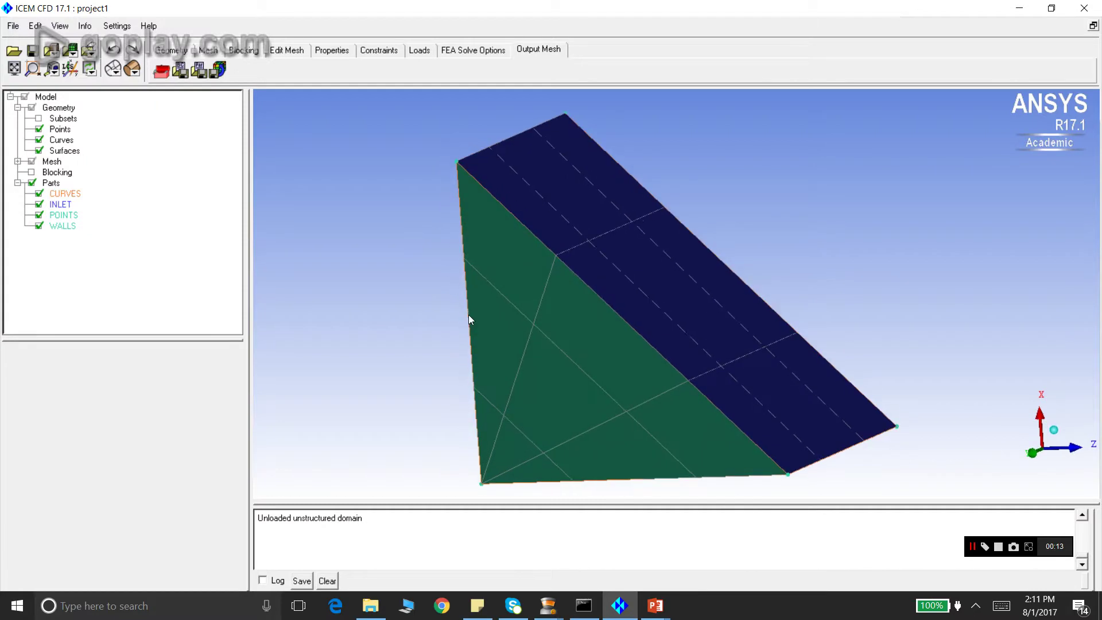
left_click_drag(627, 267, 652, 173)
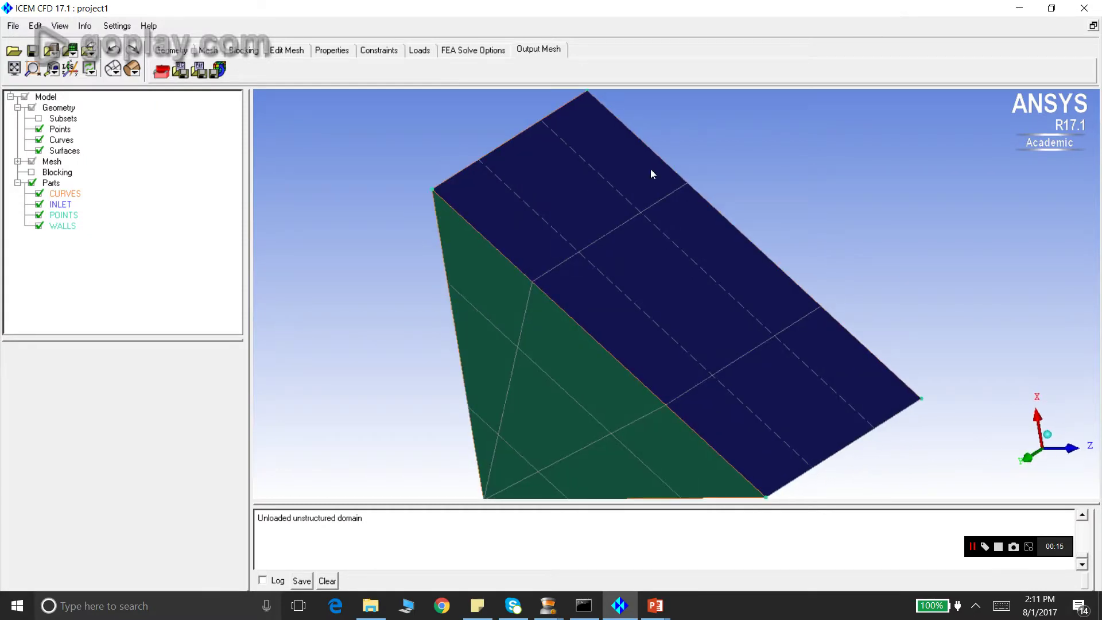
left_click(39, 205)
left_click(39, 205)
Hide and restore INLET from several angles, then select the POINTS part.
left_click_drag(371, 236, 591, 206)
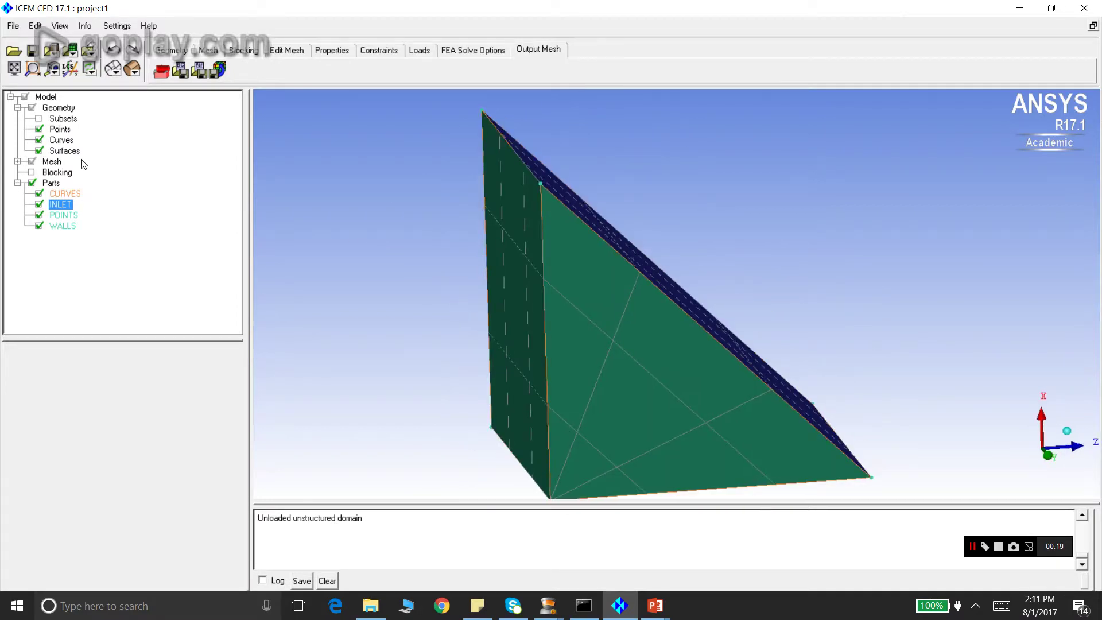
left_click(39, 205)
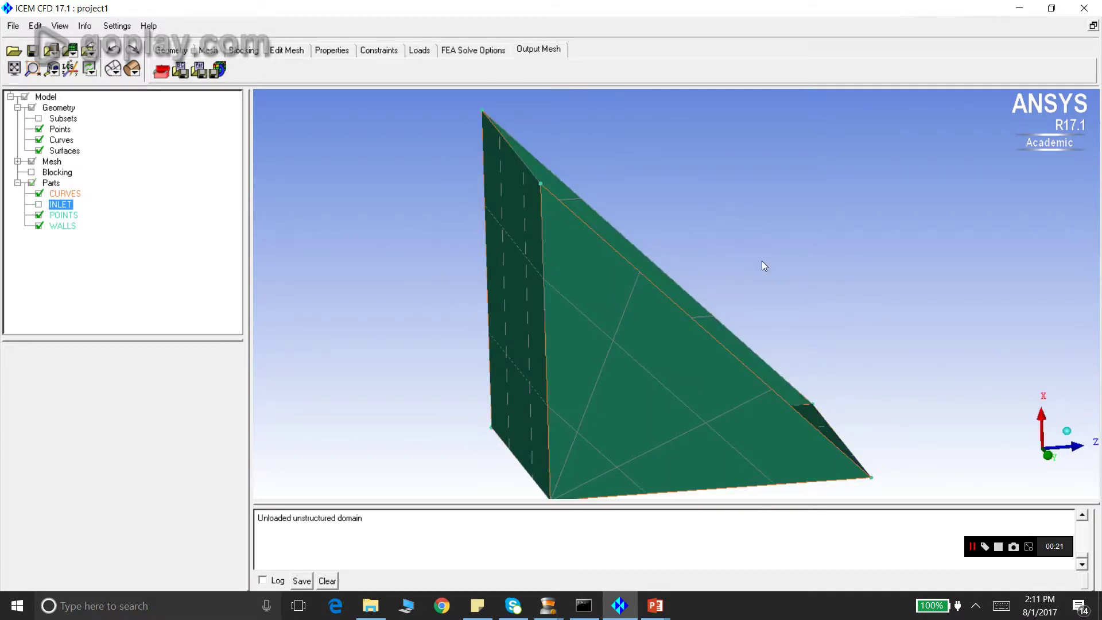
left_click_drag(763, 264, 666, 136)
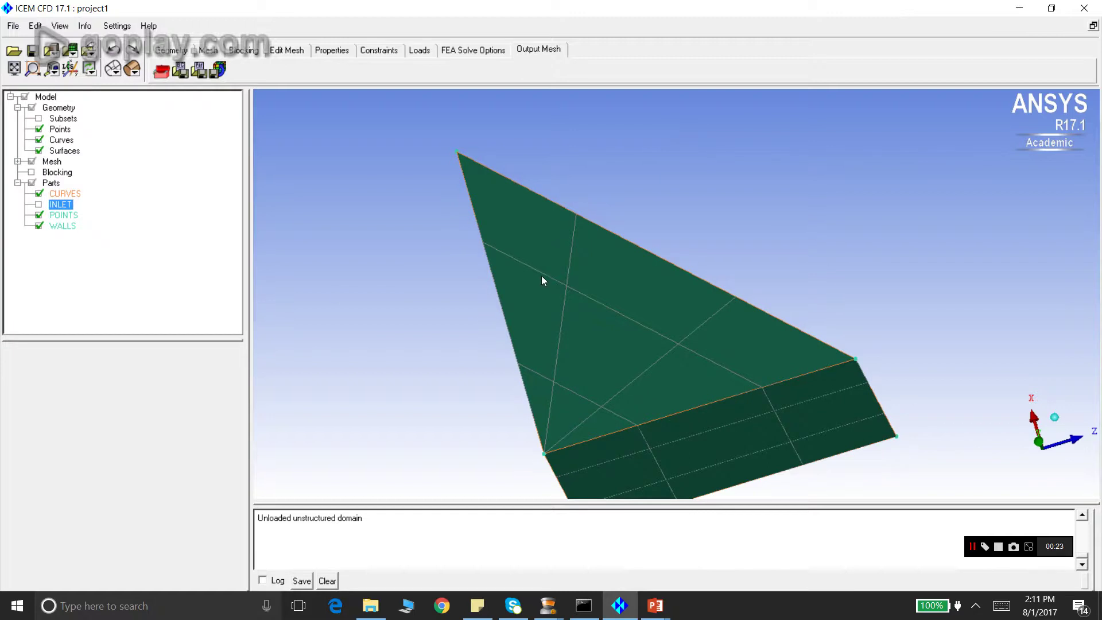
left_click_drag(543, 281, 409, 374)
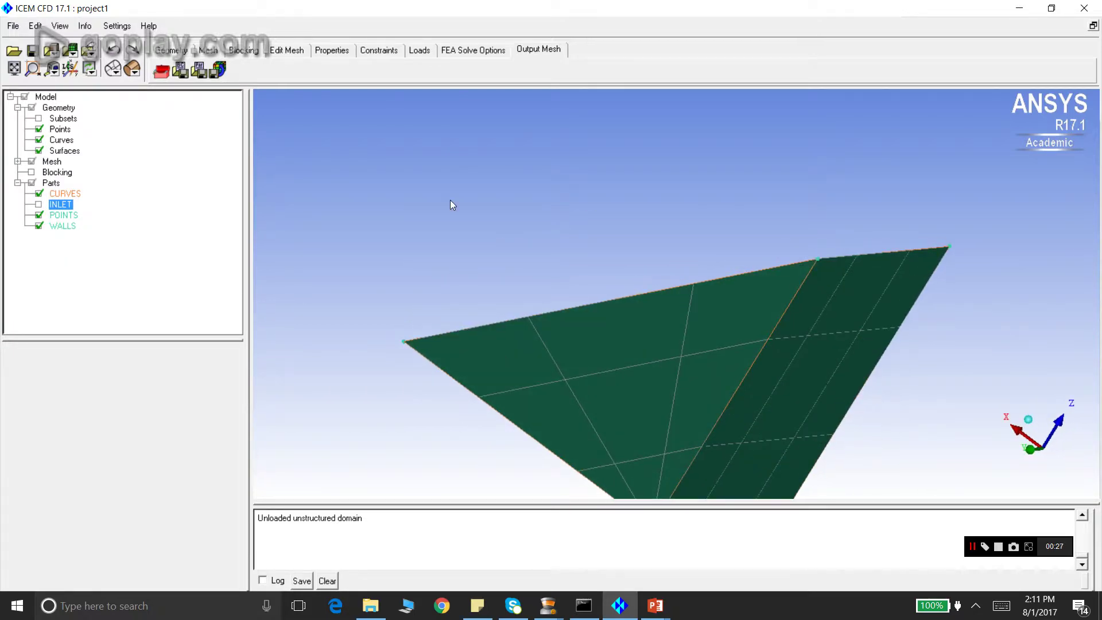
left_click_drag(452, 204, 792, 367)
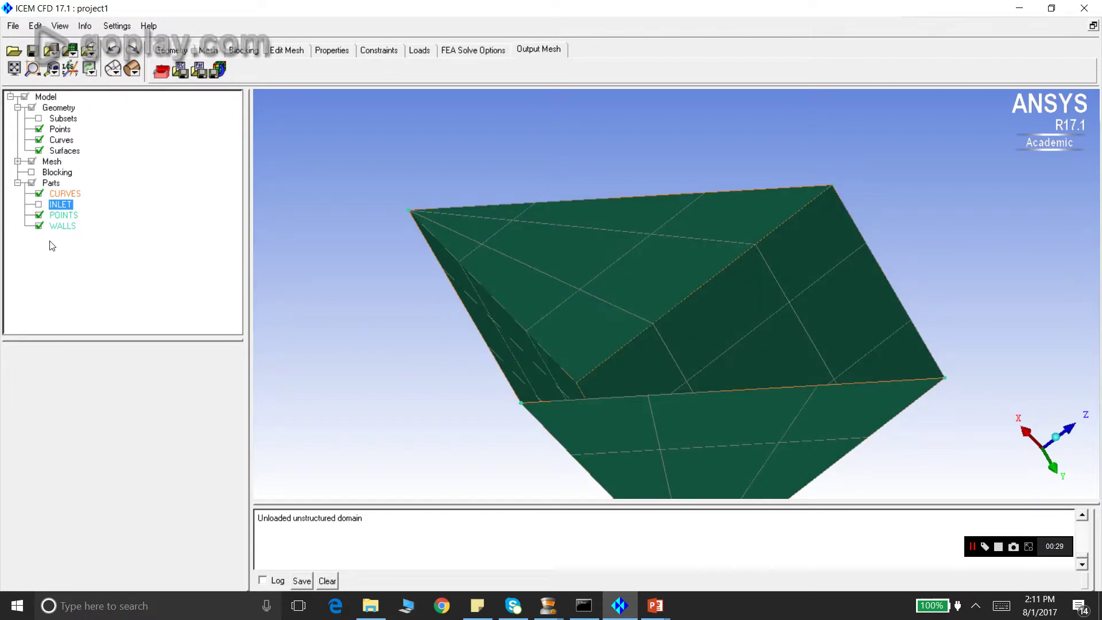
left_click(39, 204)
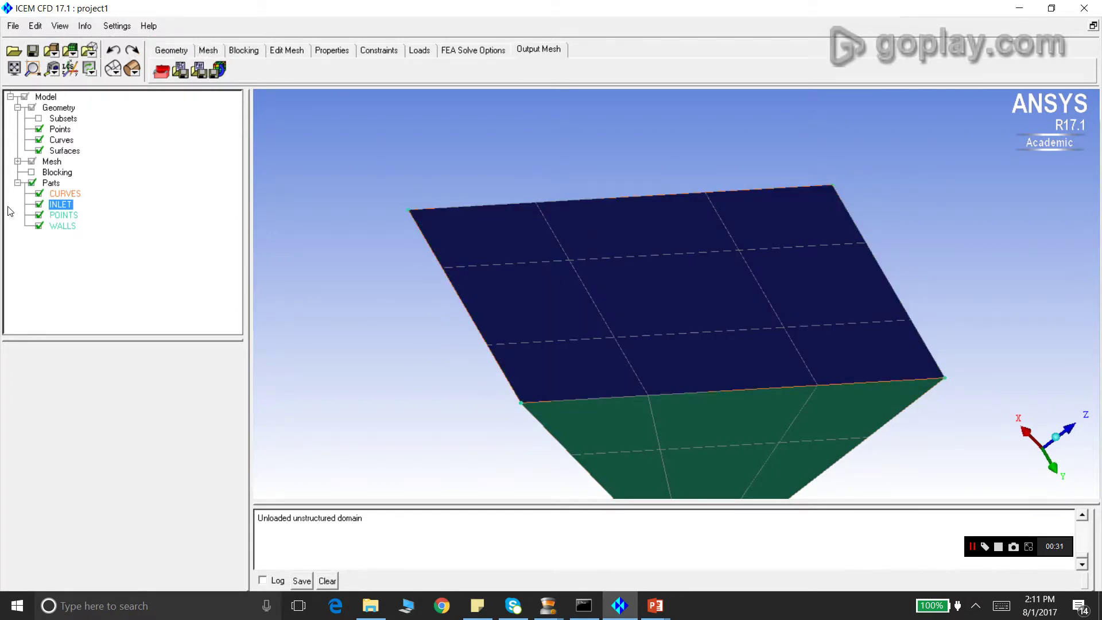
left_click_drag(434, 295, 558, 205)
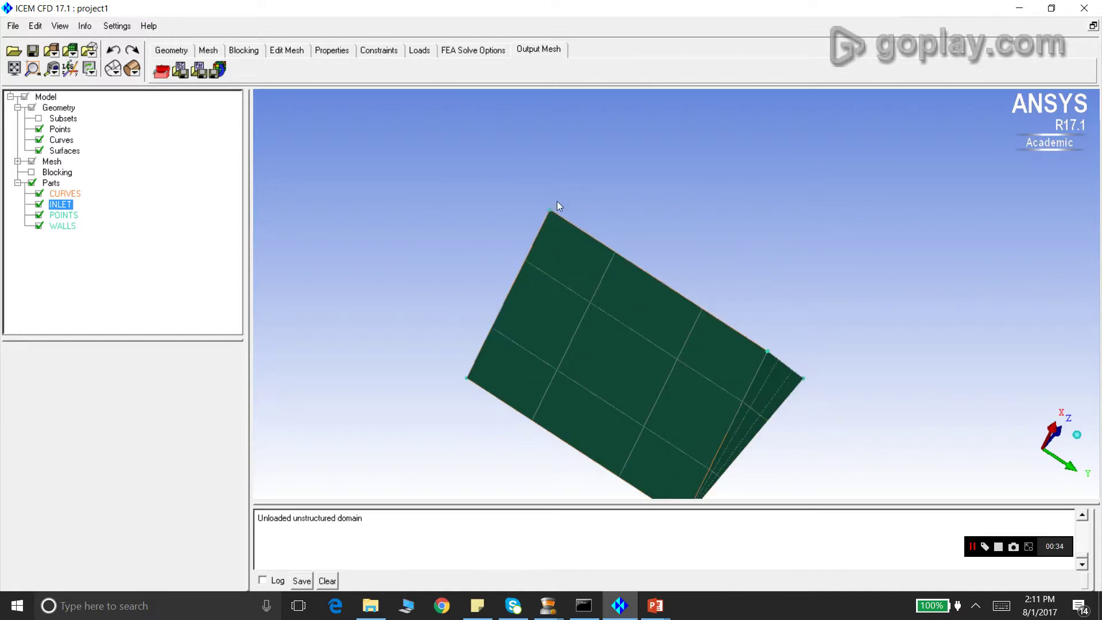
left_click(43, 216)
left_click(42, 216)
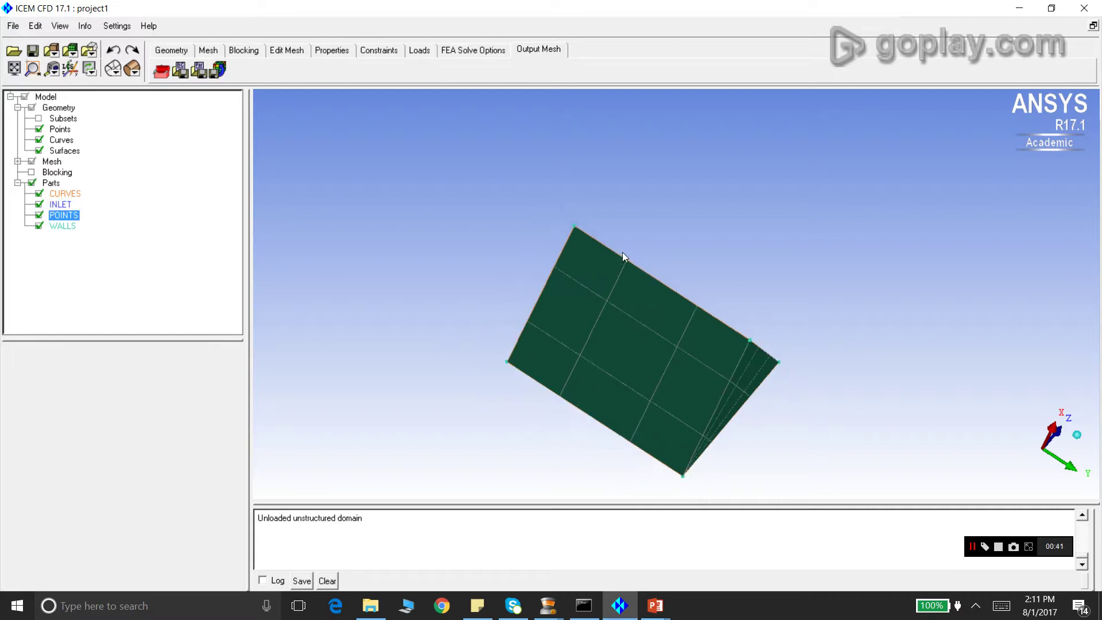
left_click_drag(622, 252, 537, 249)
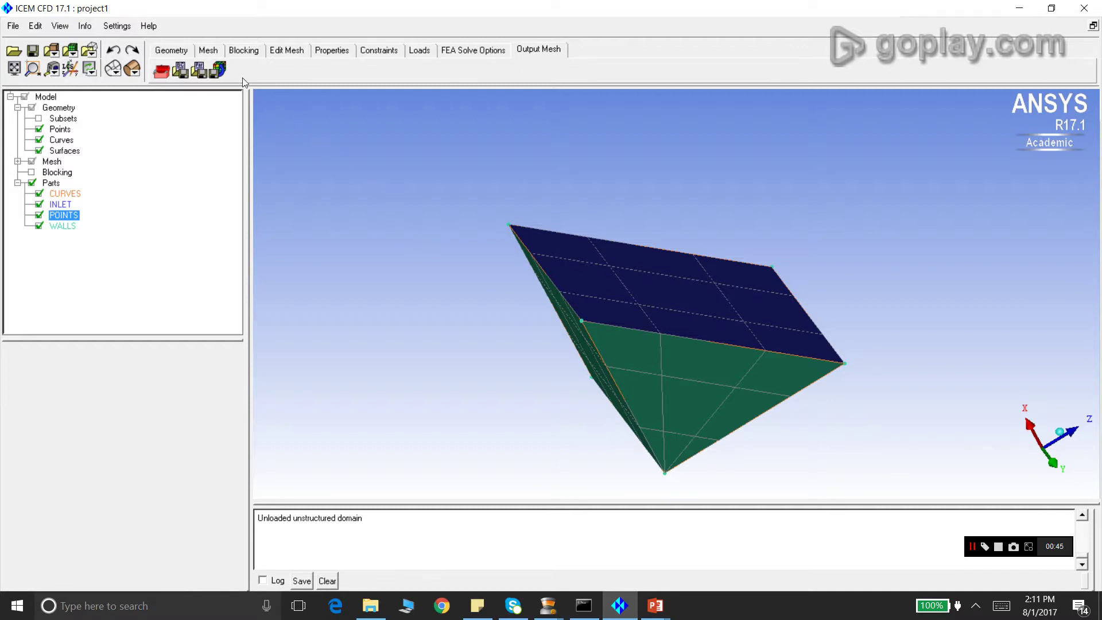
Create a 3D Bounding Box initial block in part FLUID around the wedge.
left_click(243, 50)
left_click(162, 71)
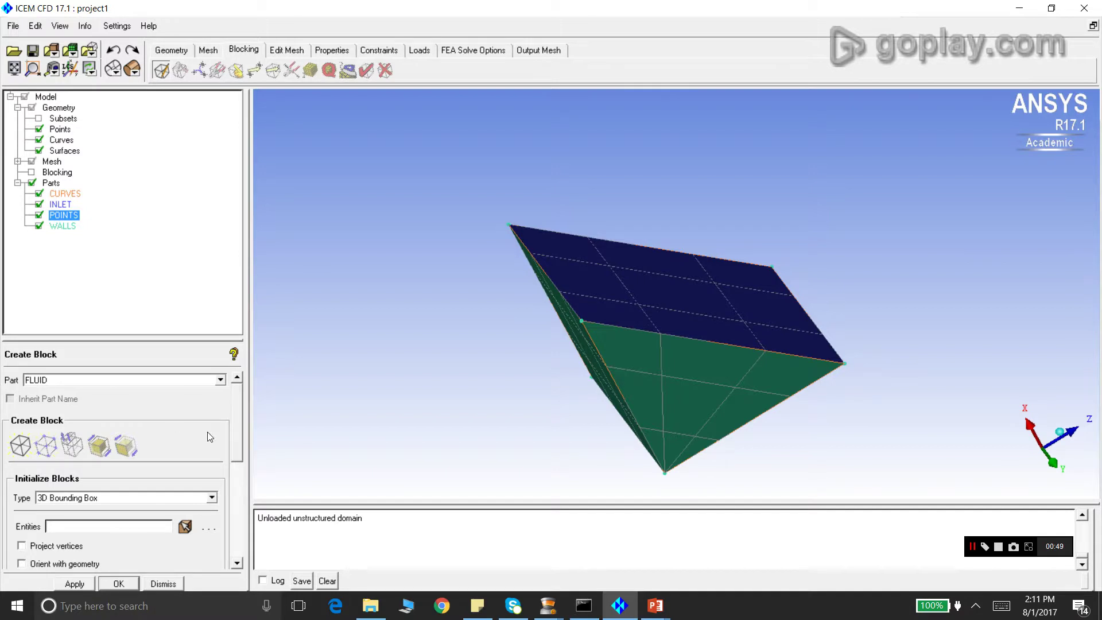
scroll(237, 431, "down", 3)
scroll(241, 413, "up", 3)
left_click(82, 586)
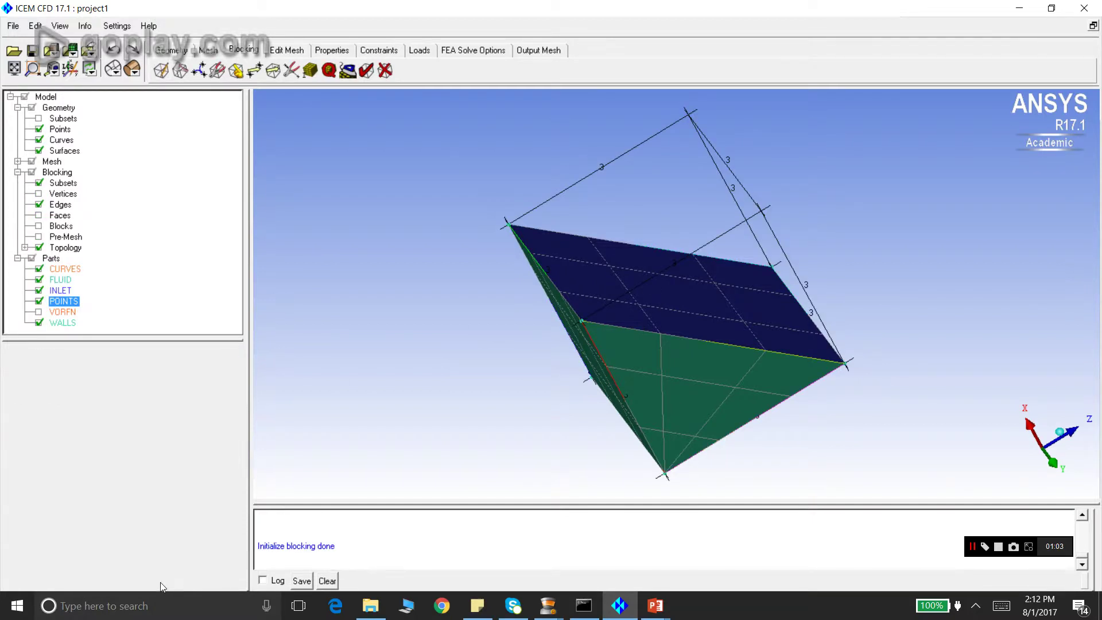
left_click(163, 583)
left_click_drag(499, 404, 466, 302)
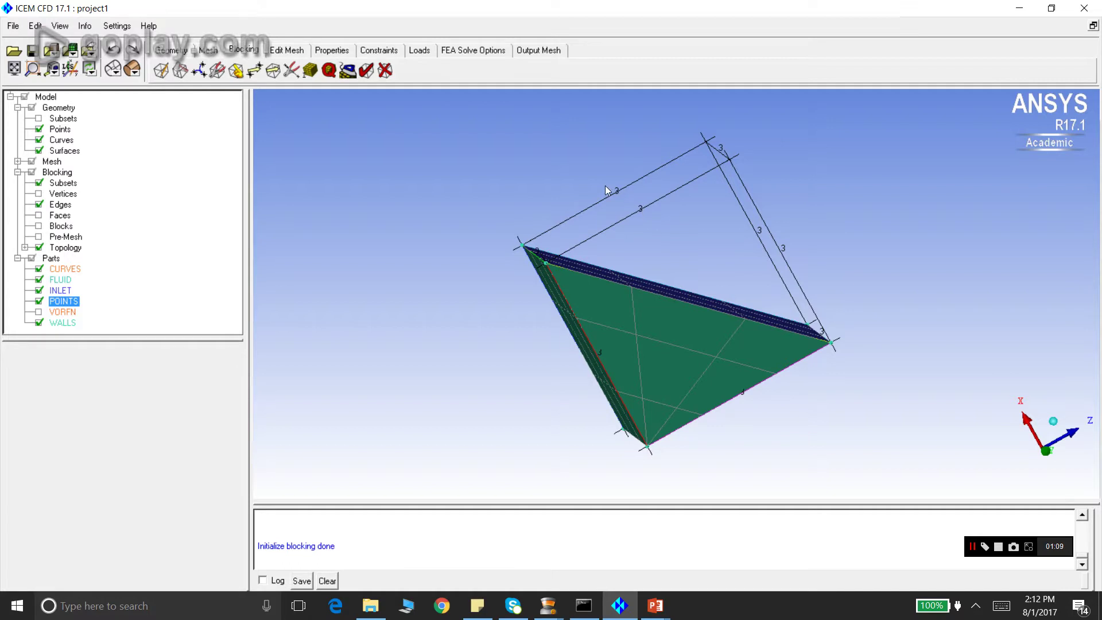
Turn off the Counts labels on blocking edges and rotate to face the triangle.
scroll(640, 215, "up", 2)
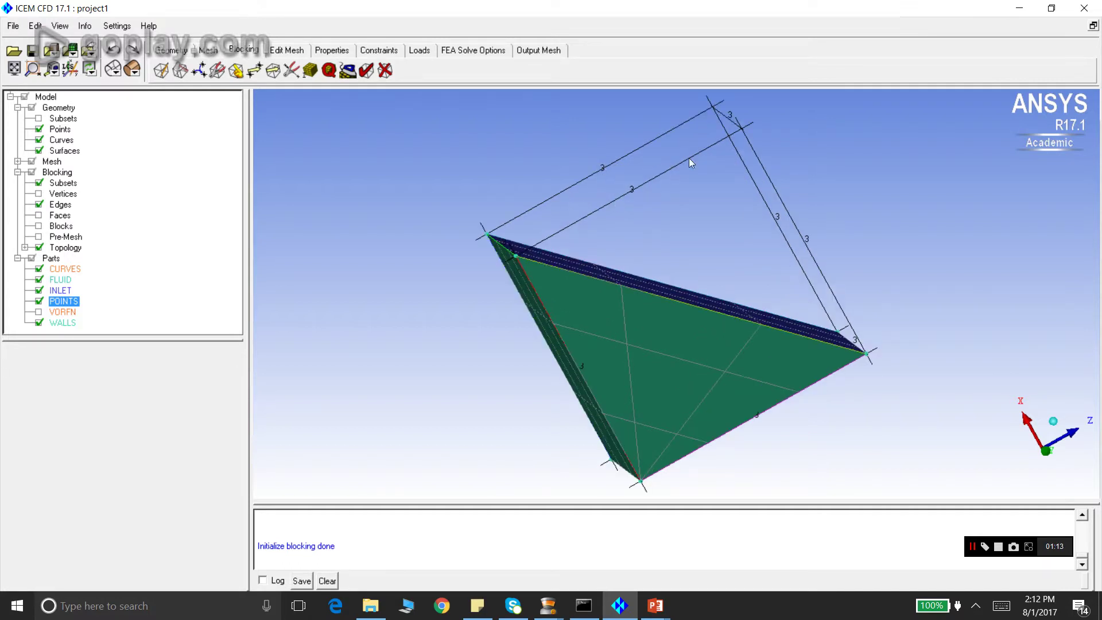
right_click(62, 206)
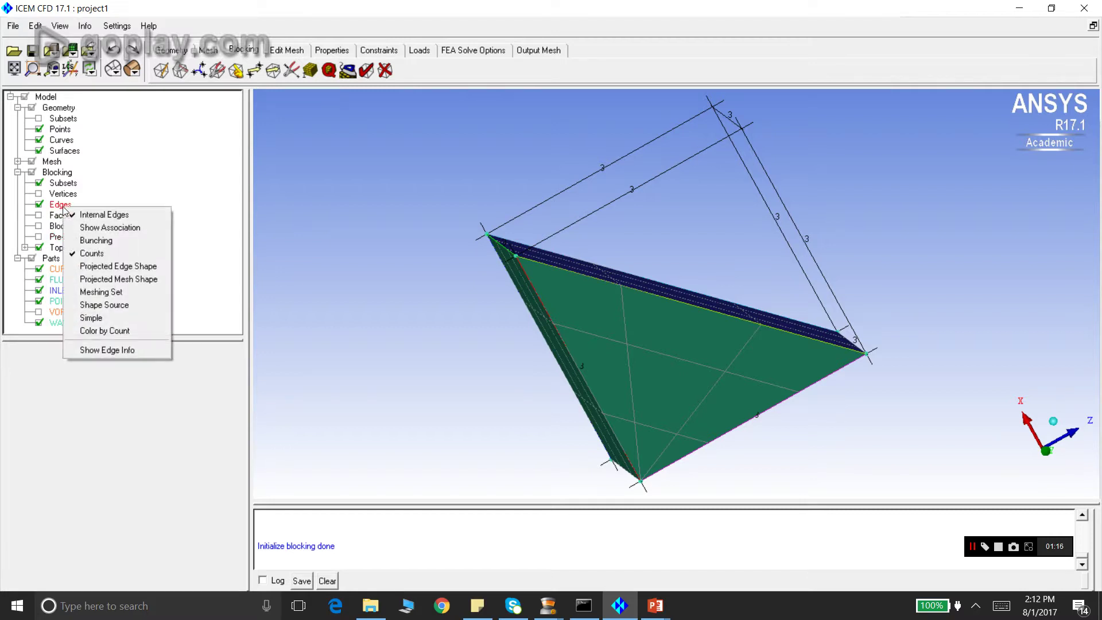
left_click(104, 260)
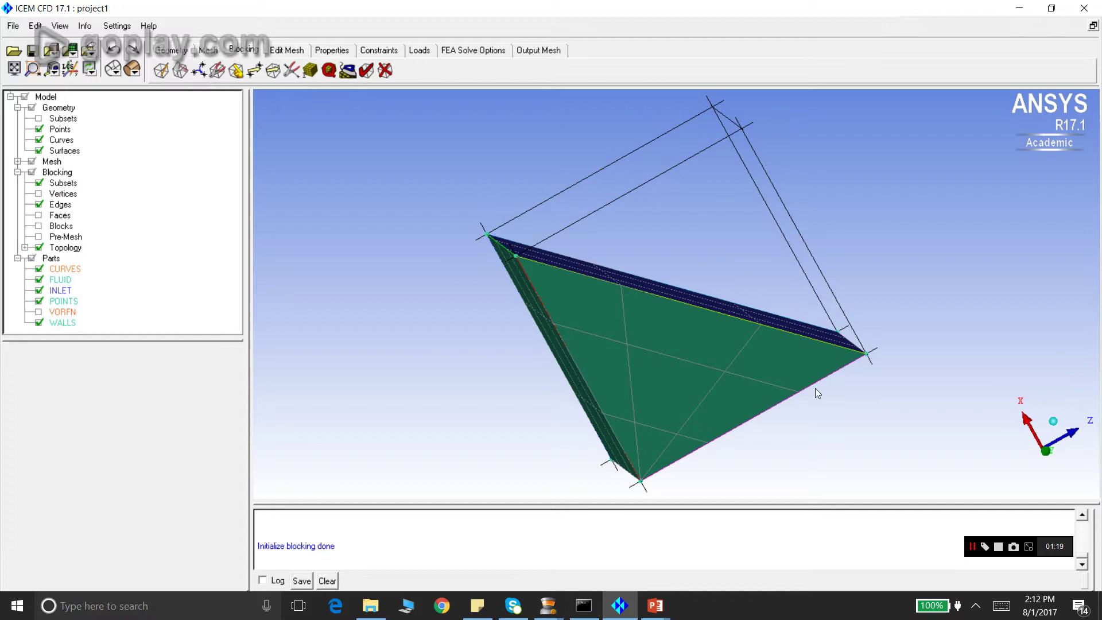
left_click_drag(815, 388, 781, 385)
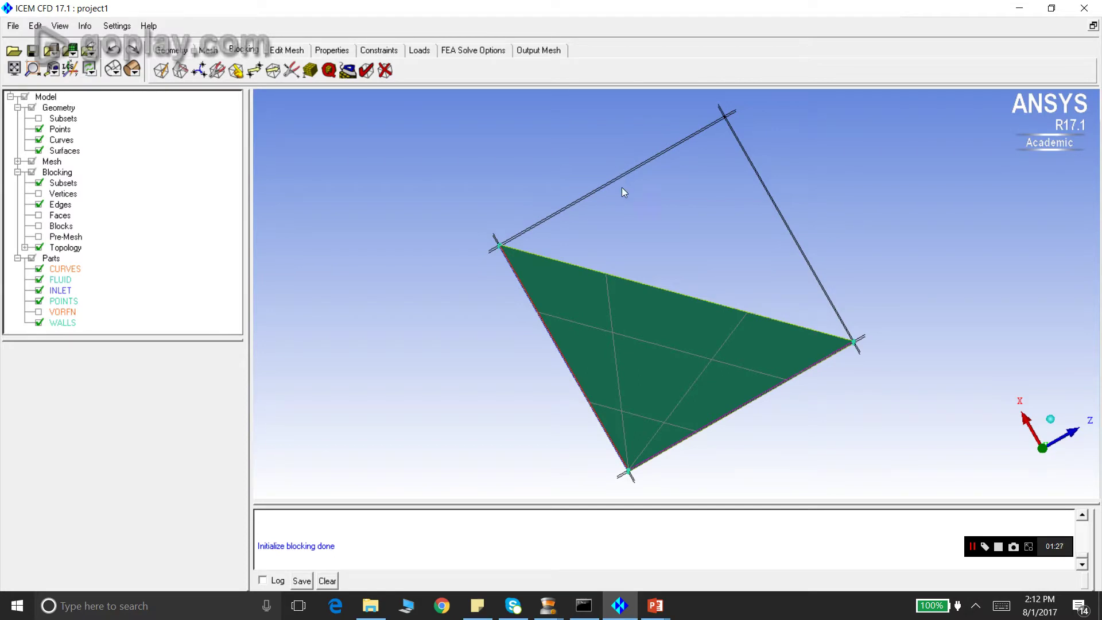
mouse_move(612, 199)
left_mouse_down()
mouse_move(657, 285)
mouse_move(583, 273)
mouse_move(497, 303)
mouse_move(644, 239)
mouse_move(613, 204)
left_mouse_up()
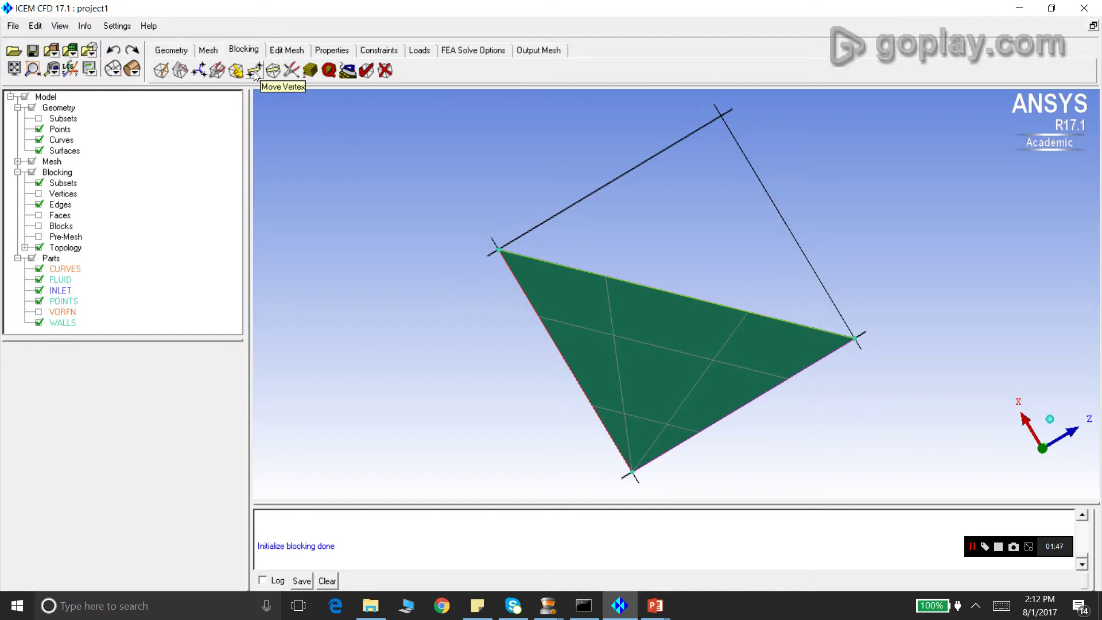
left_click(196, 72)
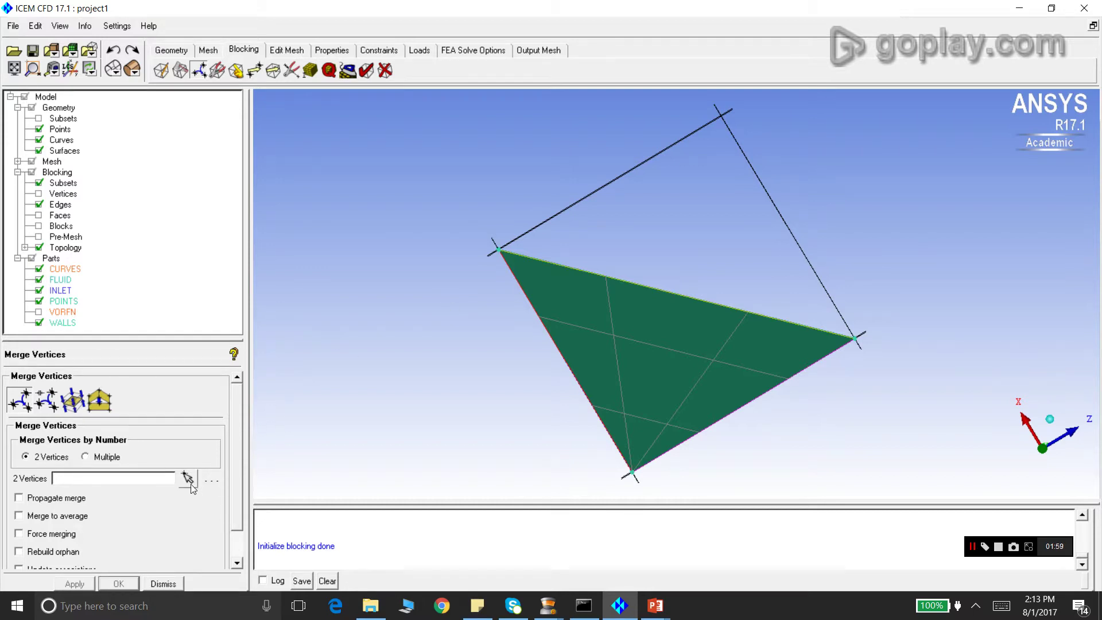
left_click_drag(430, 214, 456, 301)
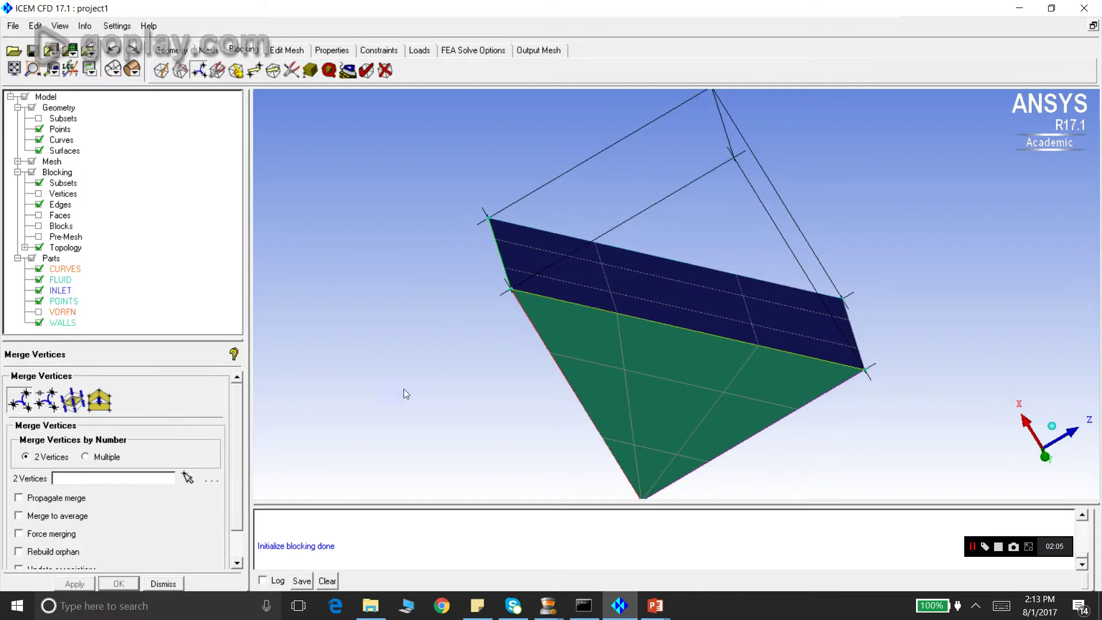
left_click_drag(531, 283, 518, 315)
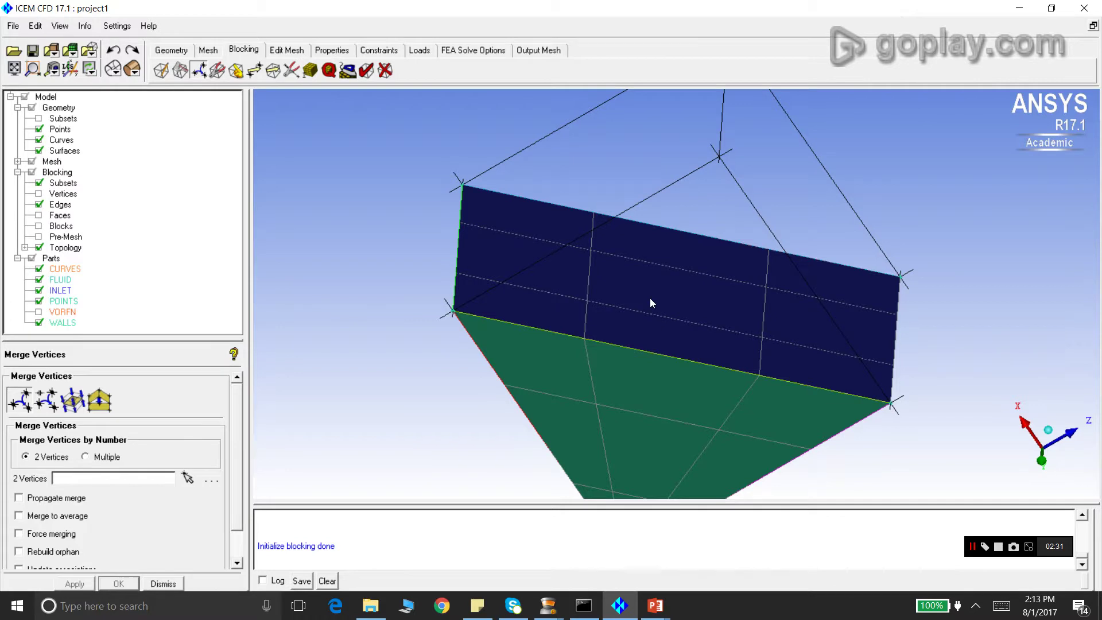
left_click_drag(650, 298, 649, 214)
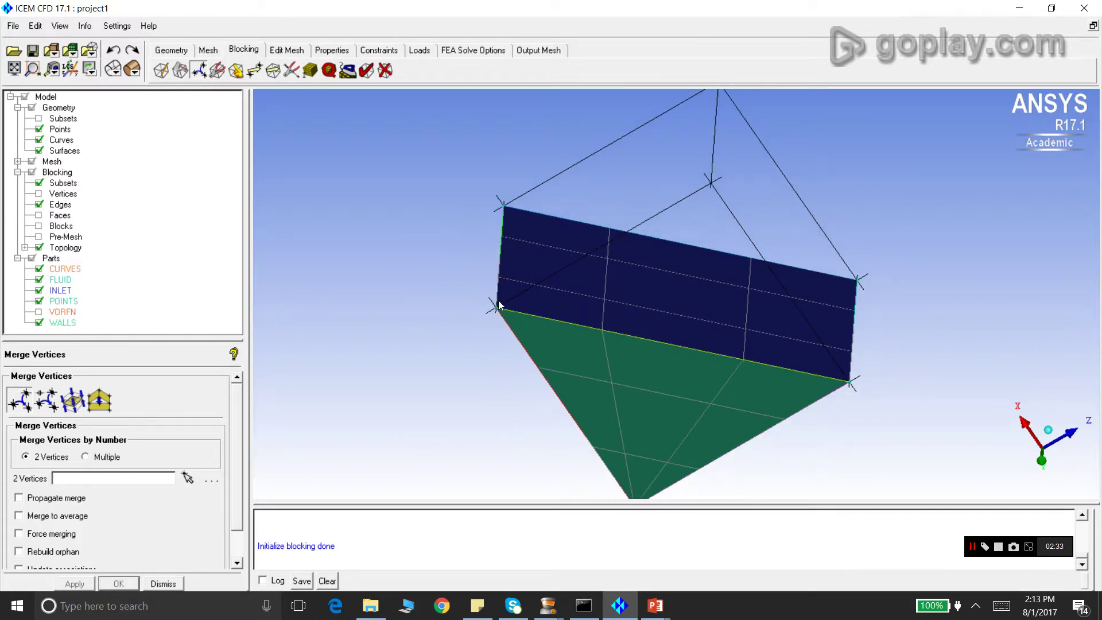
scroll(496, 307, "up", 1)
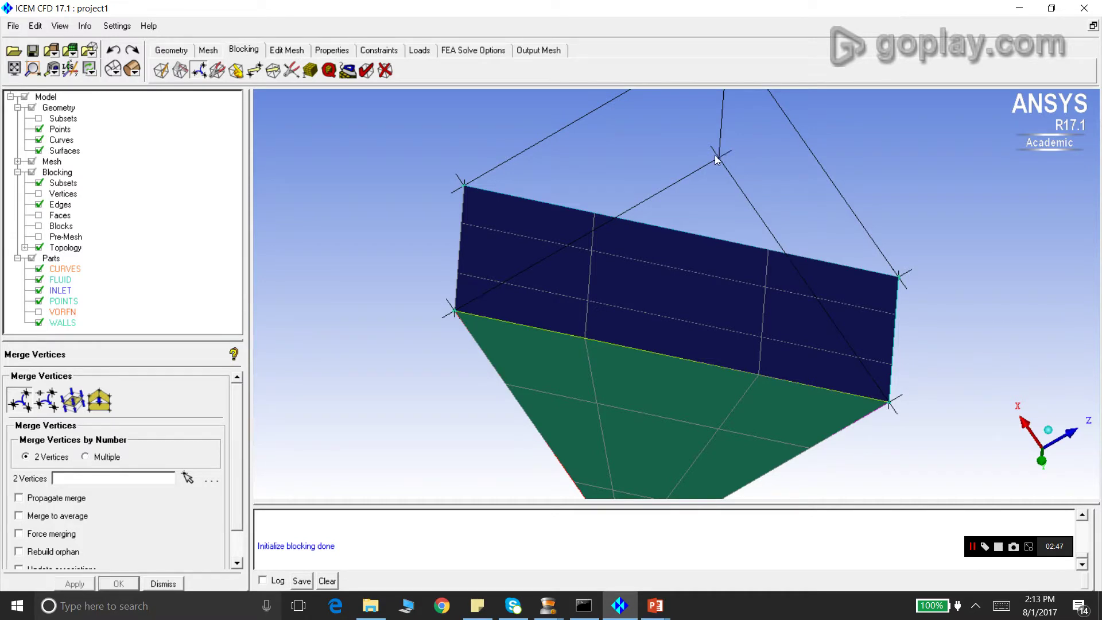
Merge blocking vertices 41 and 42.
left_click(187, 477)
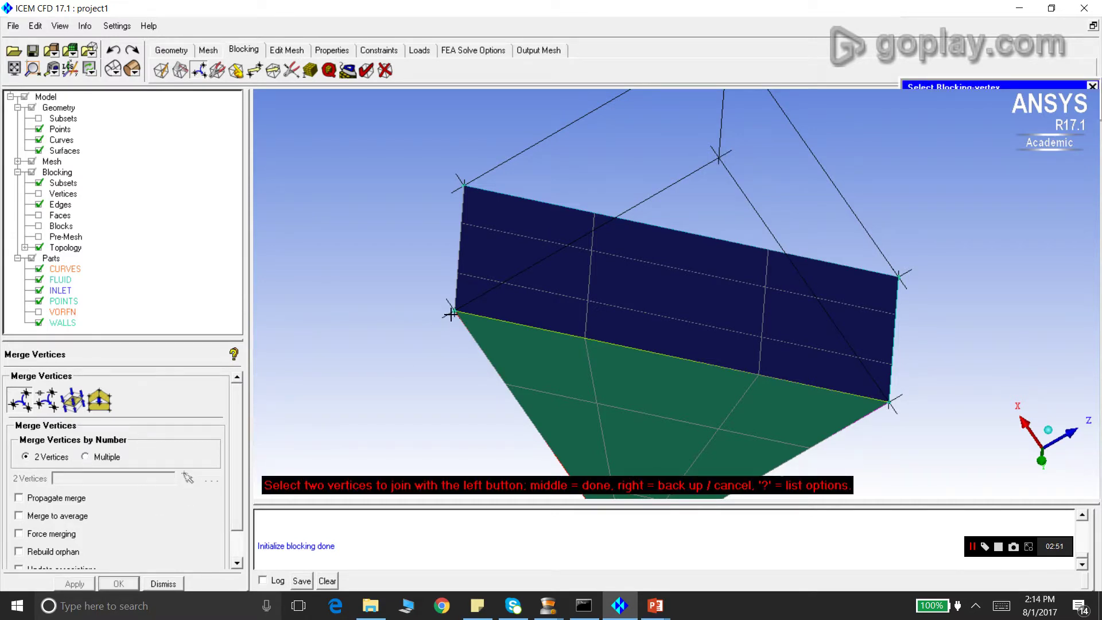
left_click(718, 157)
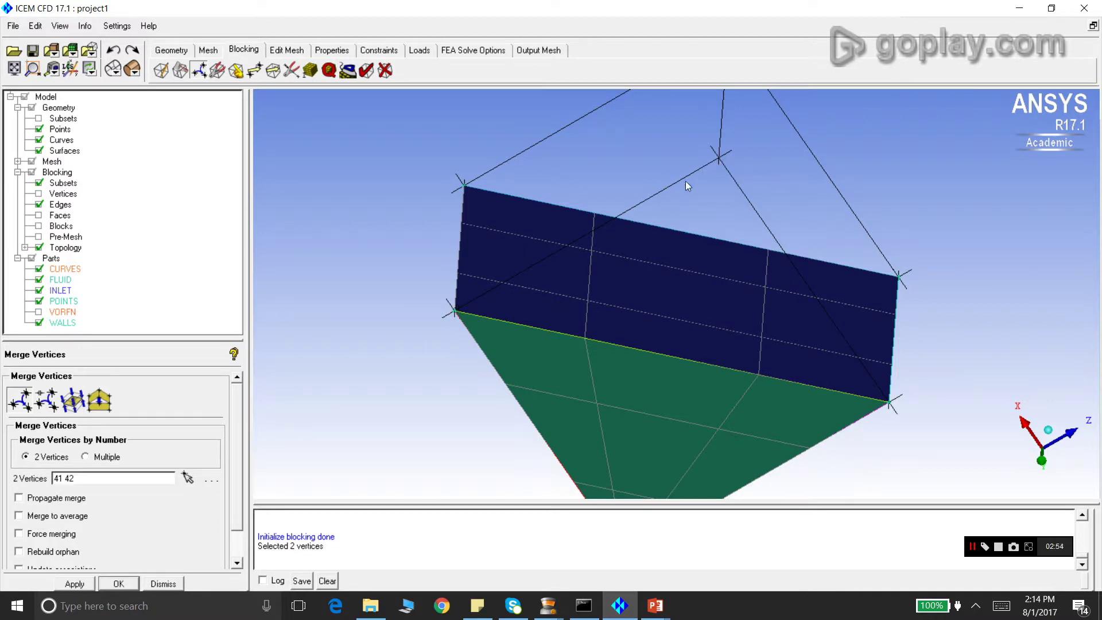
left_click(76, 583)
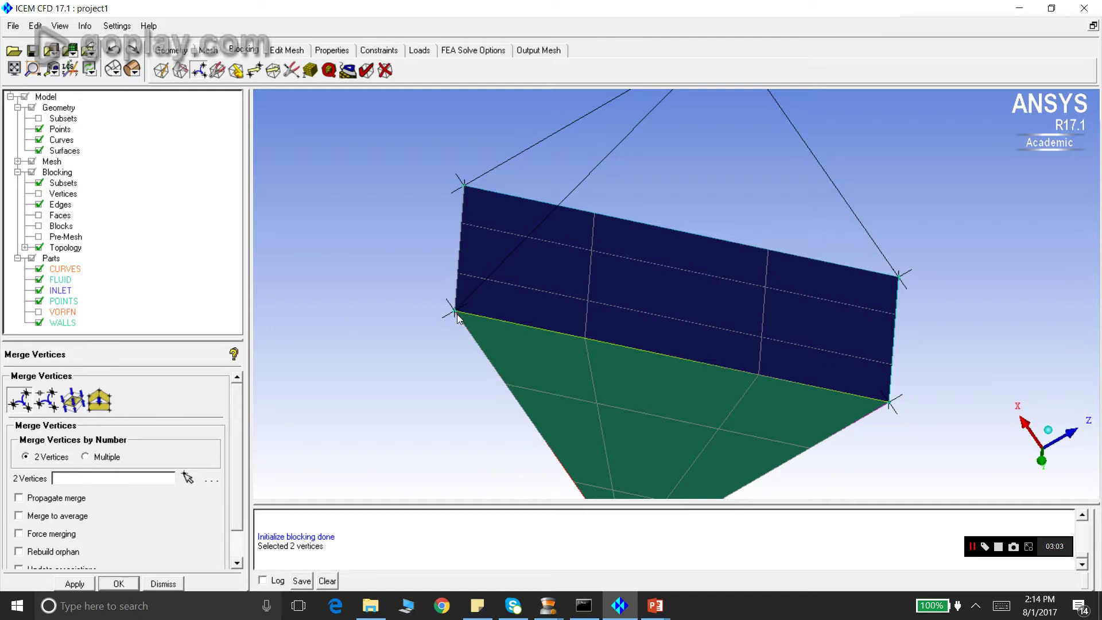
scroll(457, 316, "down", 2)
left_click_drag(507, 230, 596, 206)
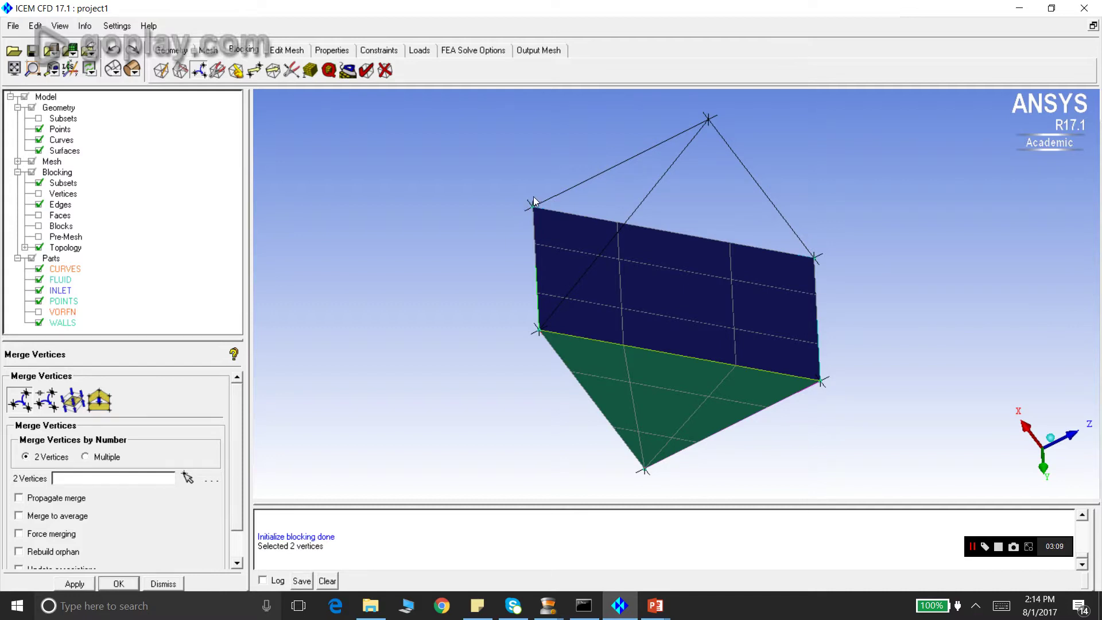
Merge vertices 37 and 38, collapsing the block's top apex into a triangle.
left_click(188, 478)
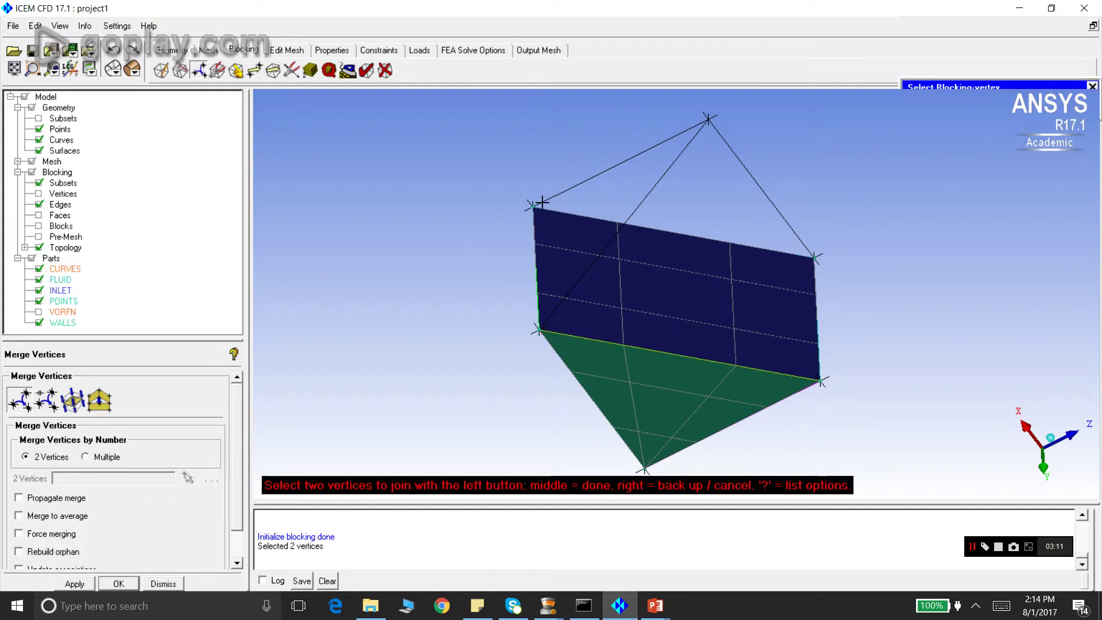
left_click(533, 204)
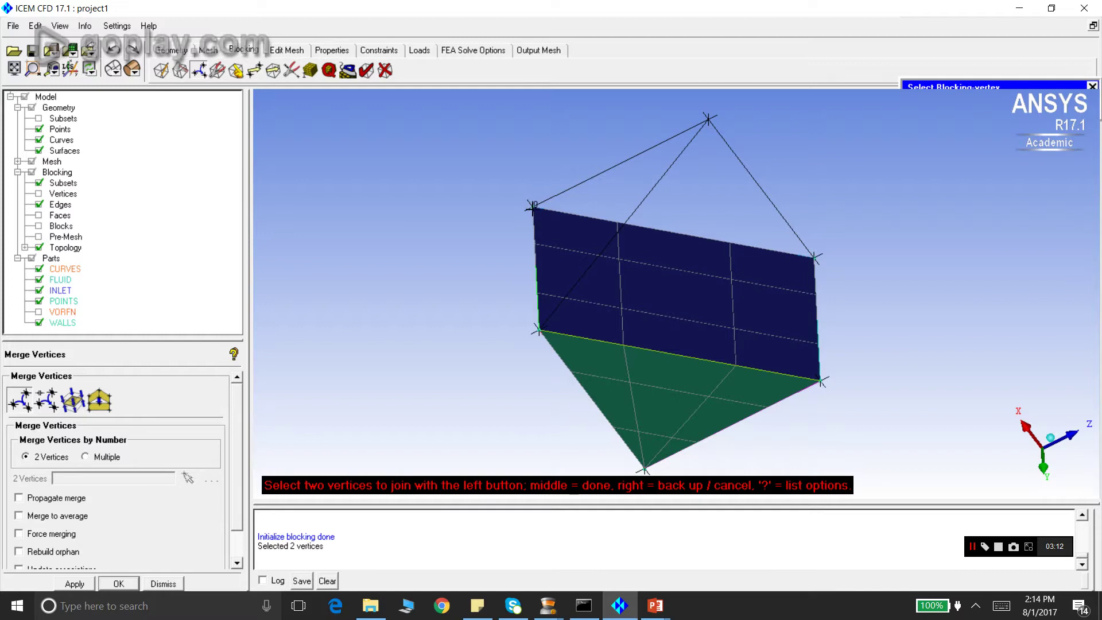
left_click(707, 119)
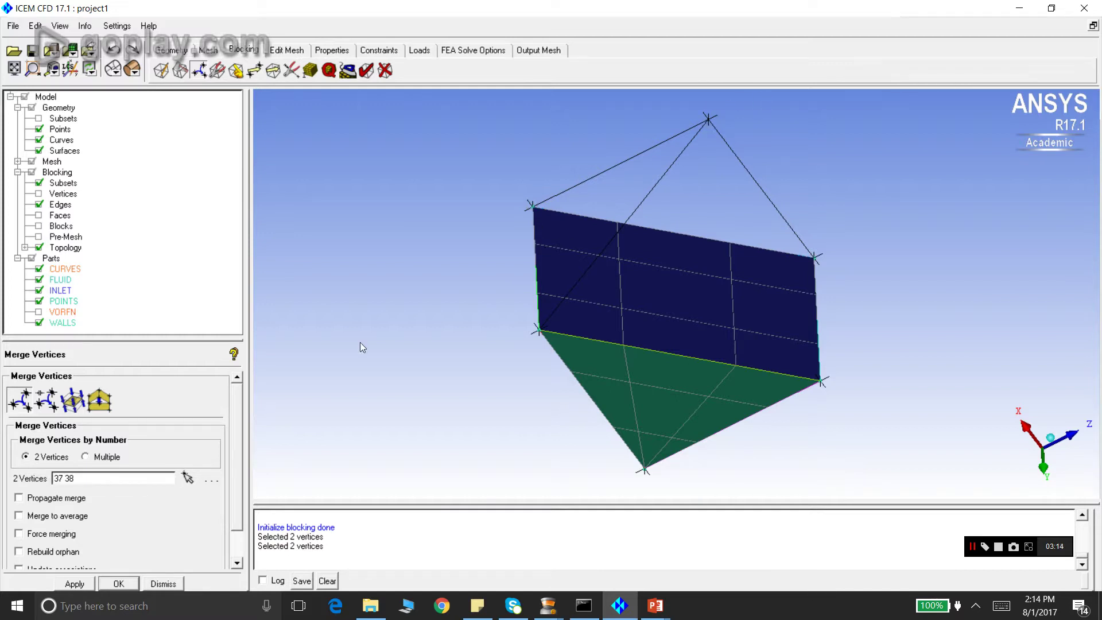
left_click(74, 583)
left_click(165, 584)
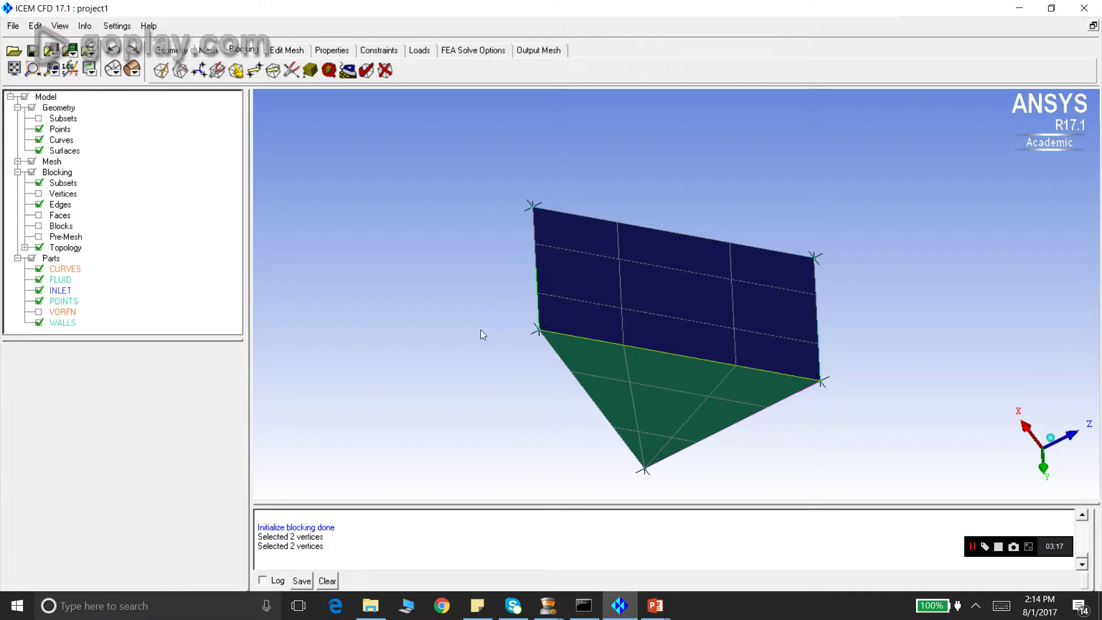
left_click_drag(480, 329, 580, 171)
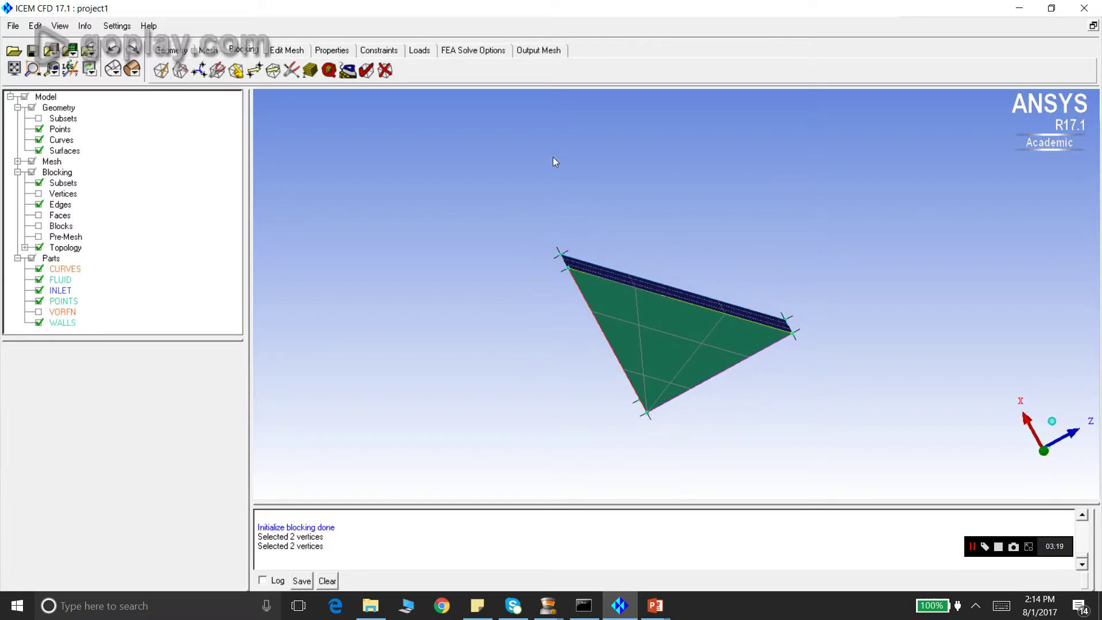
Hide geometry Surfaces and Curves, leaving only the triangular prism blocking wireframe.
left_click_drag(663, 322, 604, 278)
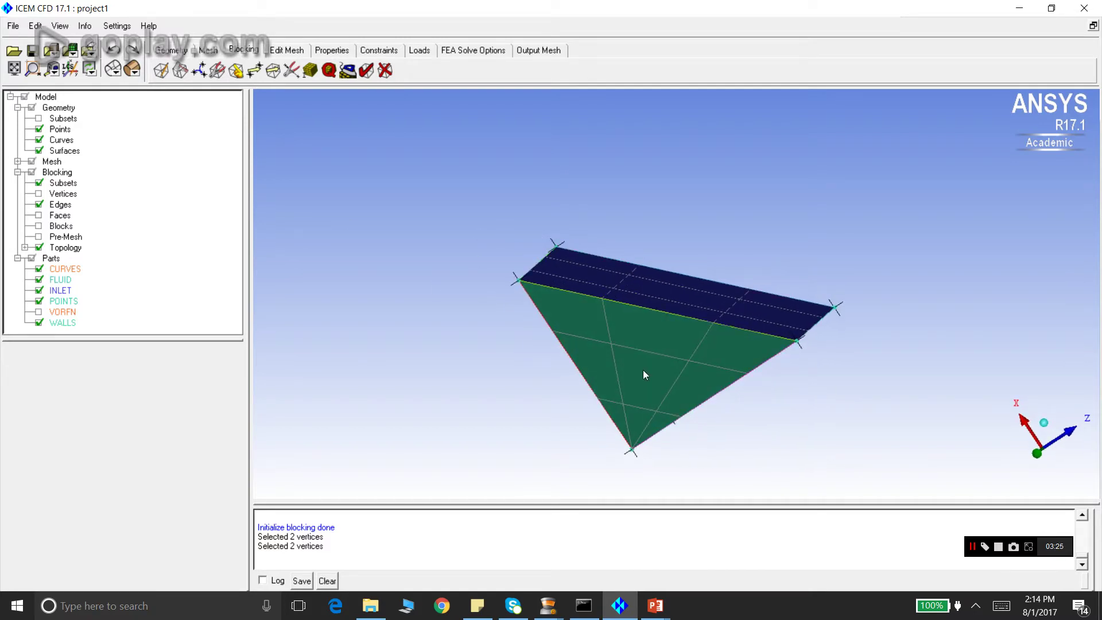
left_click(39, 151)
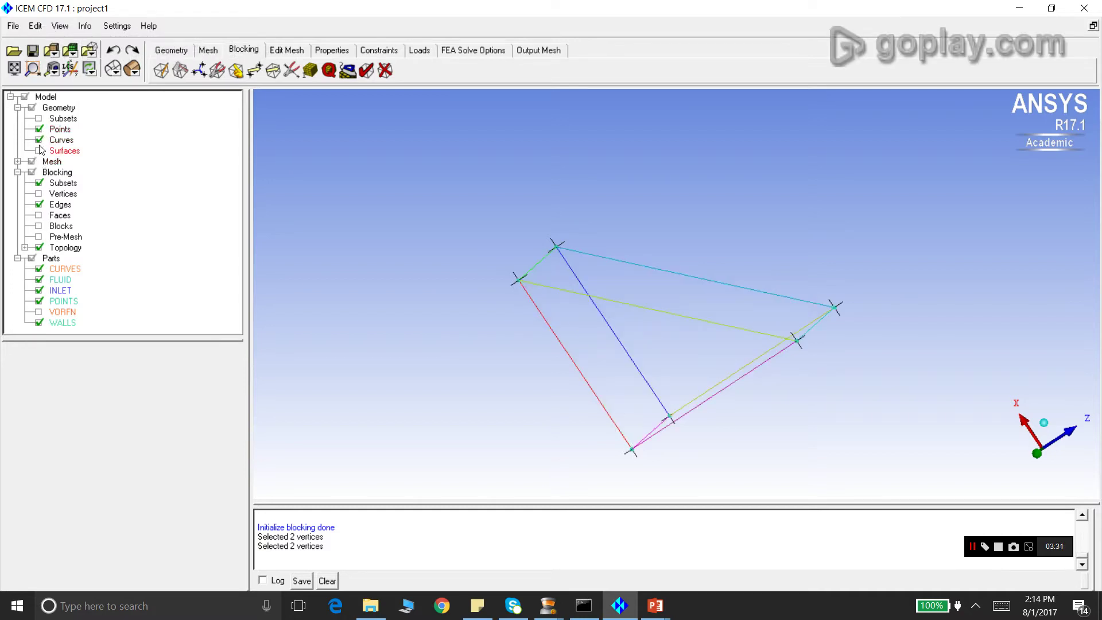
left_click(39, 141)
left_click_drag(497, 288, 570, 330)
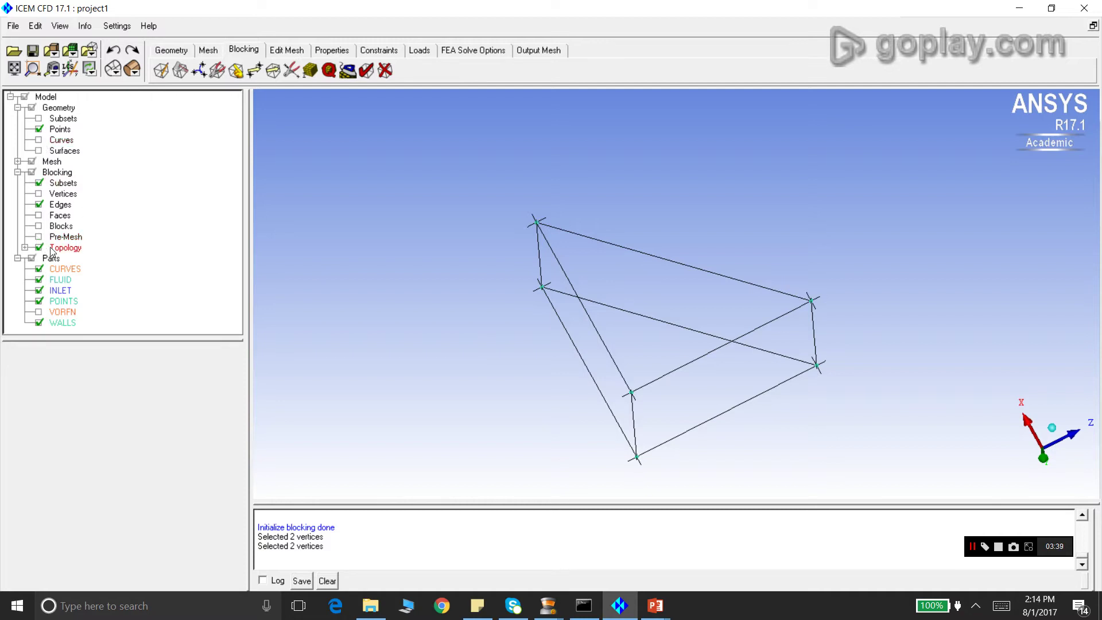
Set edge 25-41 and its parallel edges to 8 nodes.
left_click(311, 72)
left_click(192, 430)
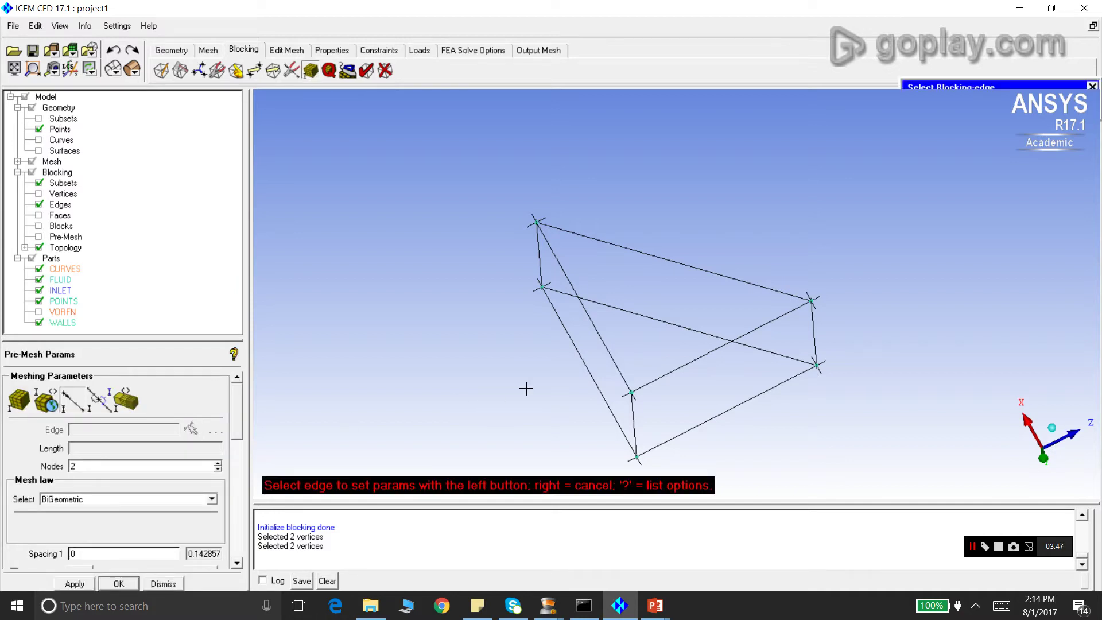
left_click(596, 388)
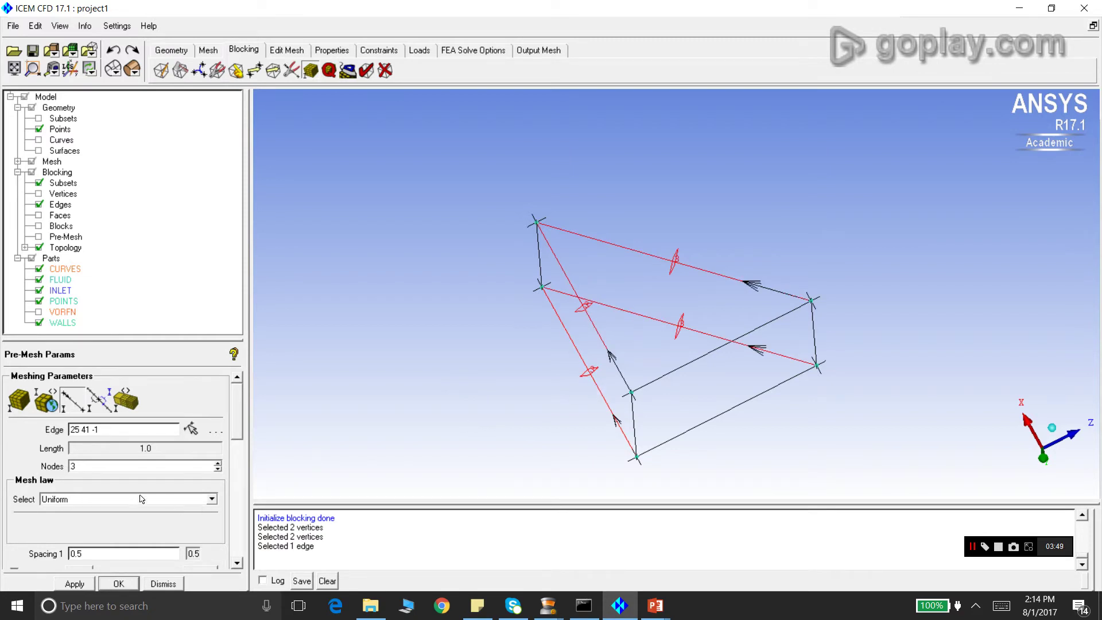
left_click(136, 467)
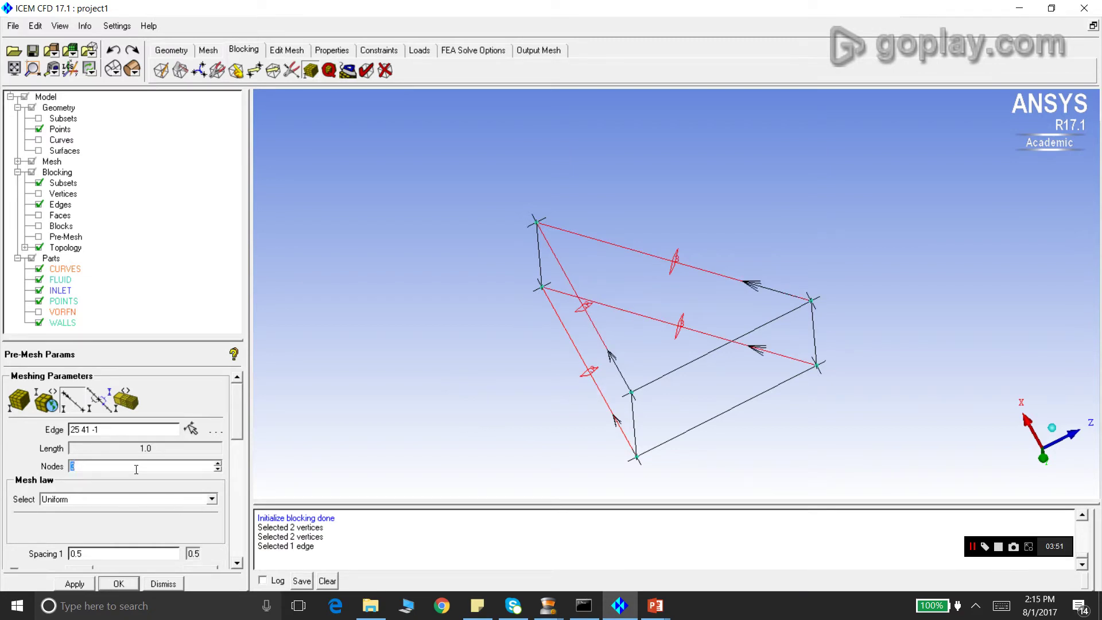
type("8")
key("Return")
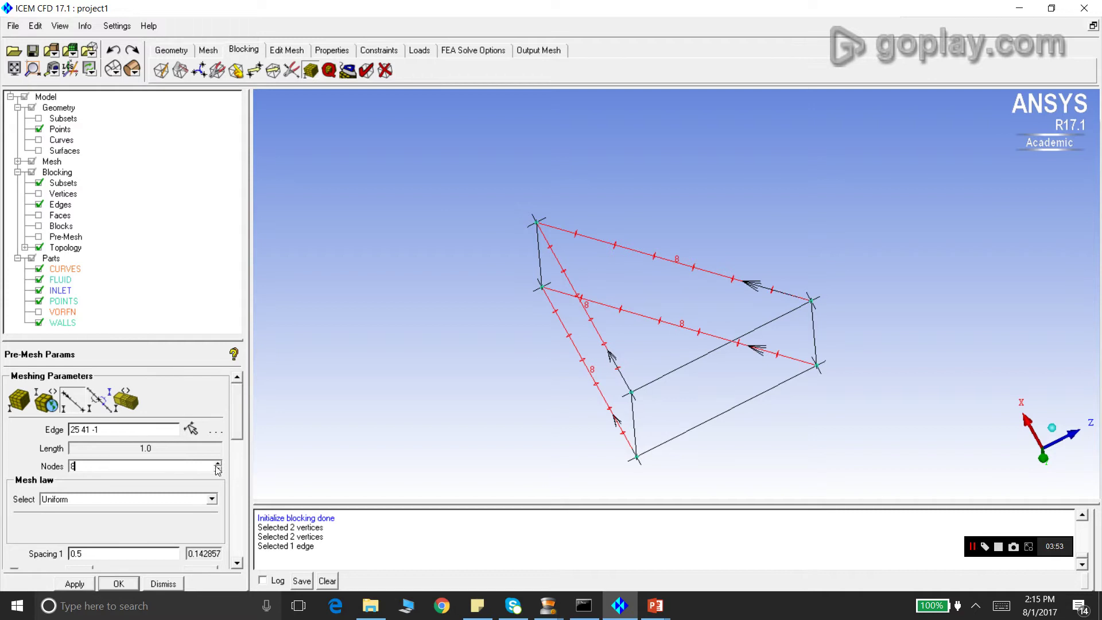
Give bottom edge 25-26 and vertical edge 37-41 8 nodes each.
left_click(192, 429)
left_click(724, 419)
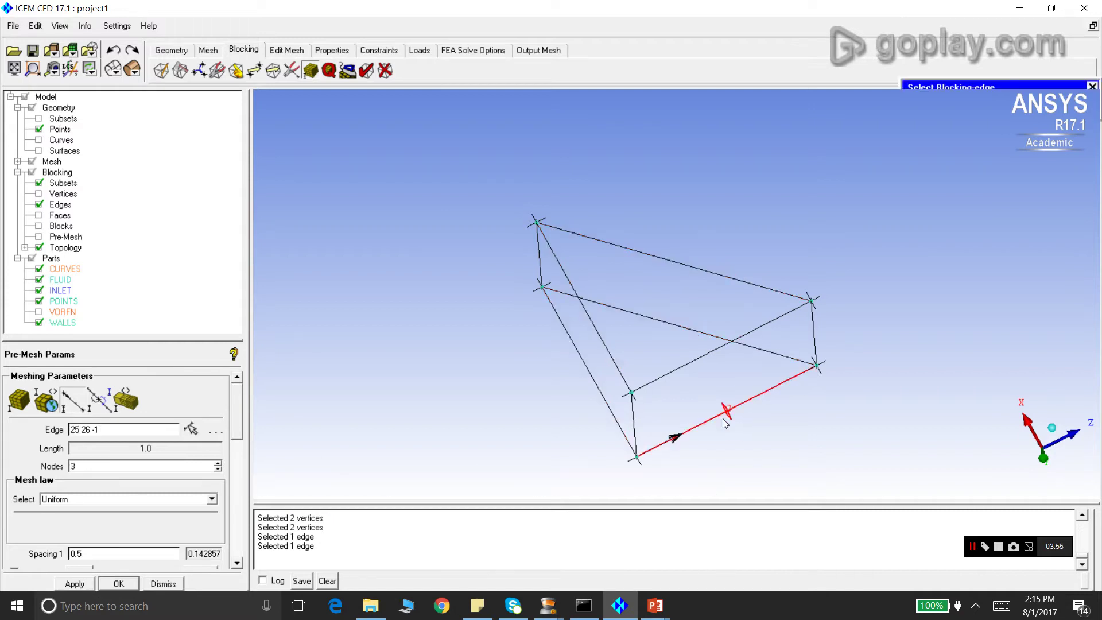
middle_click(723, 419)
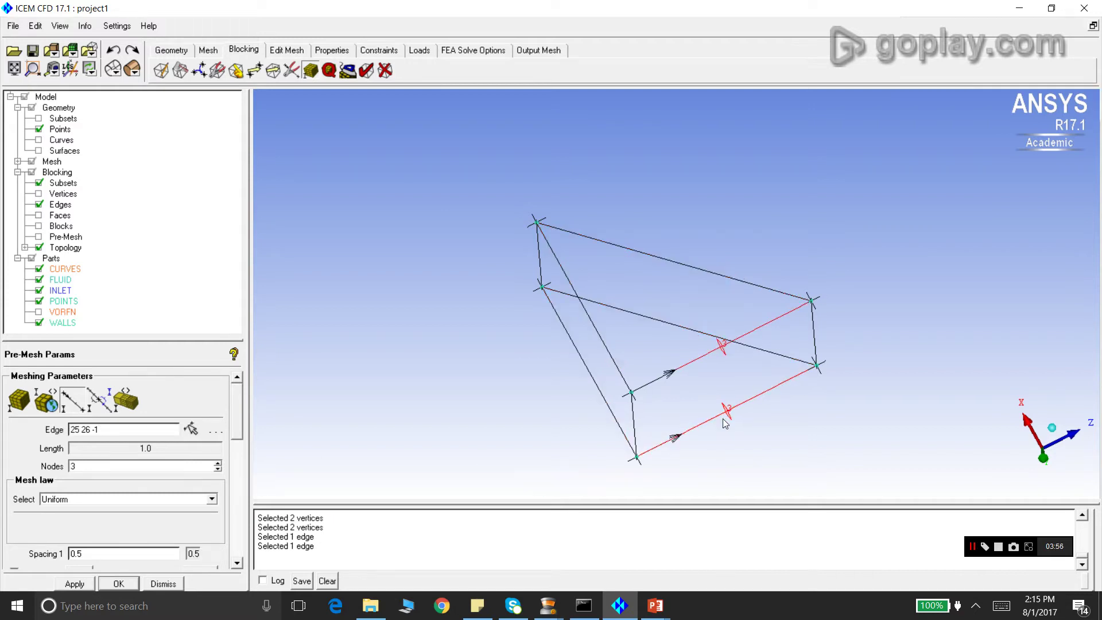
left_click(87, 465)
type("8")
key("Return")
left_click(191, 429)
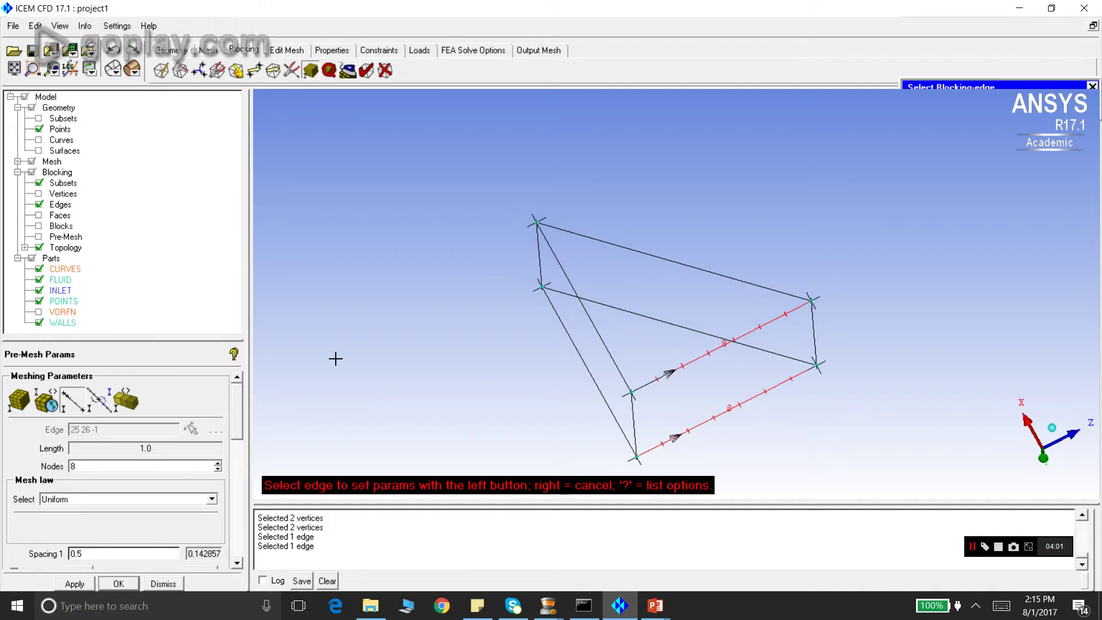
left_click(538, 264)
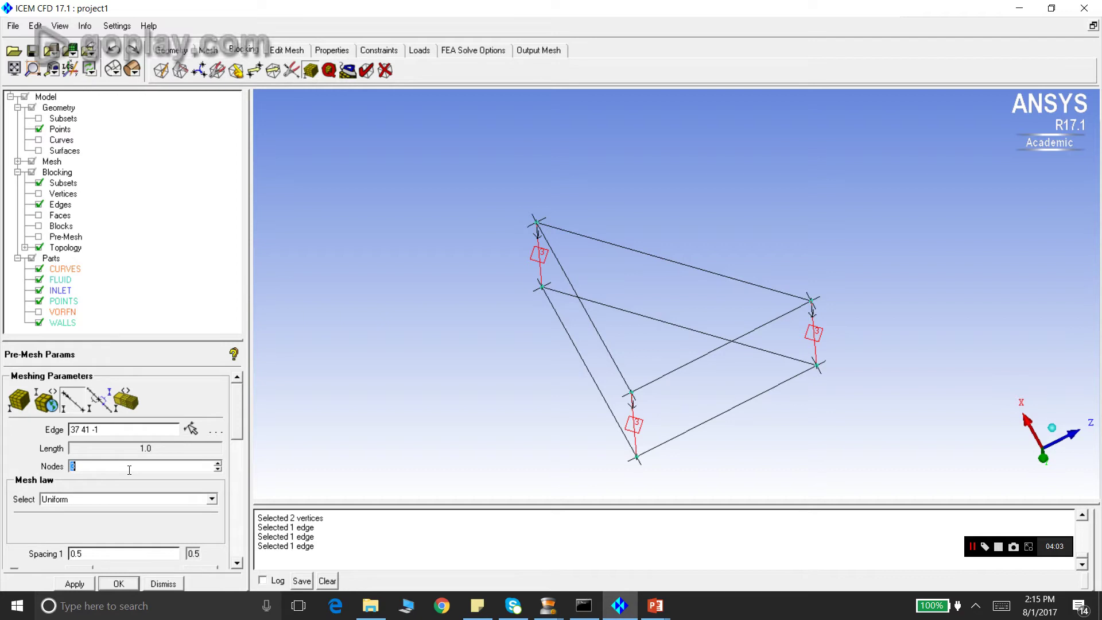
key("Return")
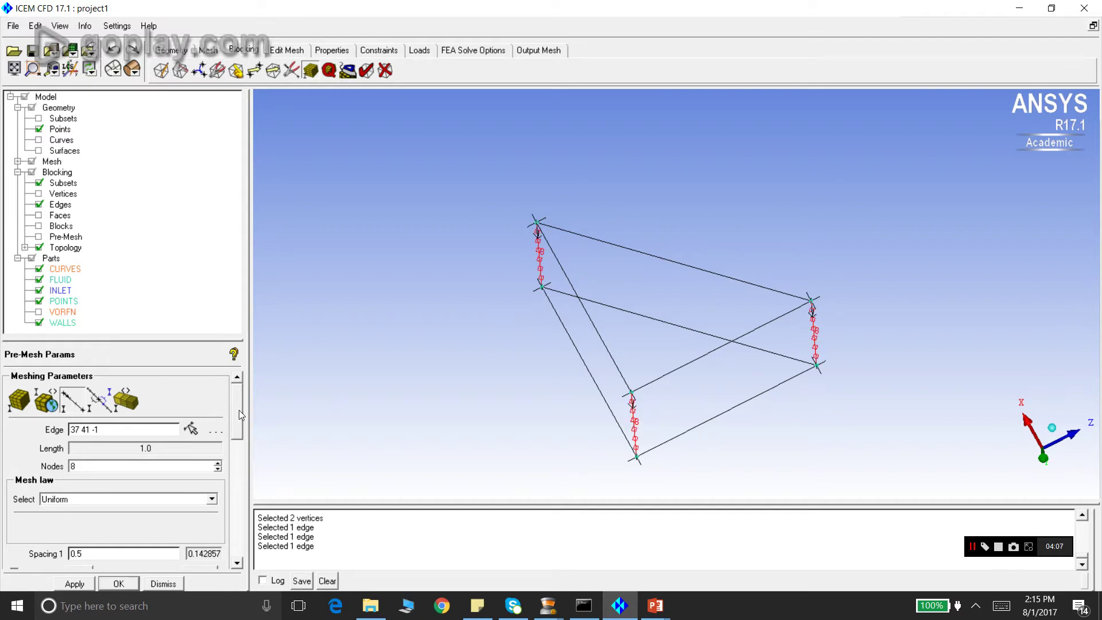
left_click_drag(239, 410, 240, 518)
left_click(160, 588)
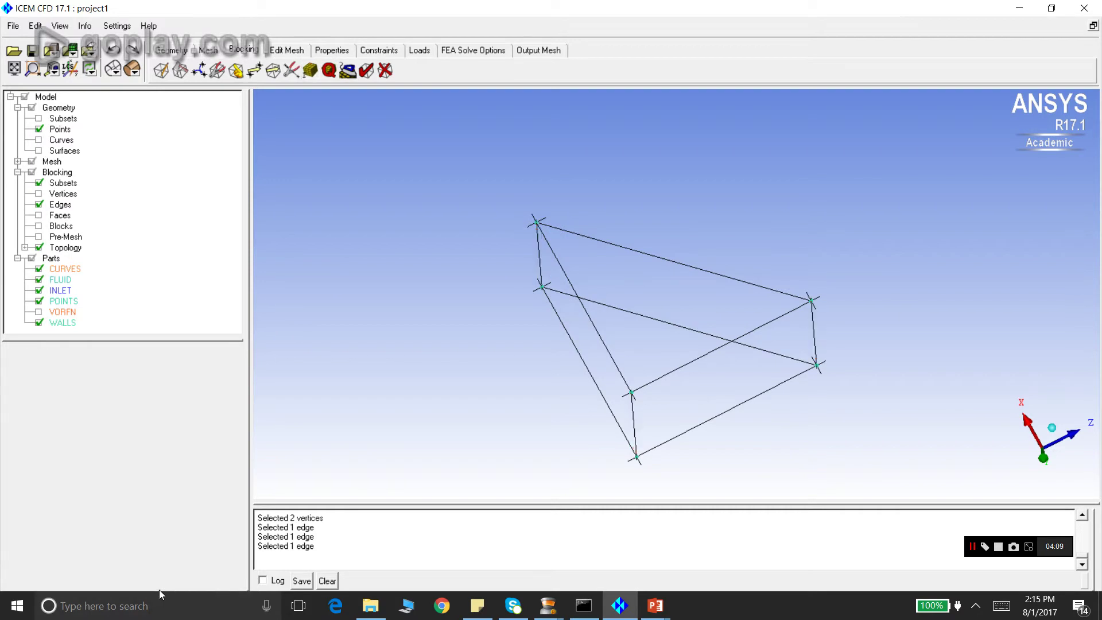
left_click(39, 236)
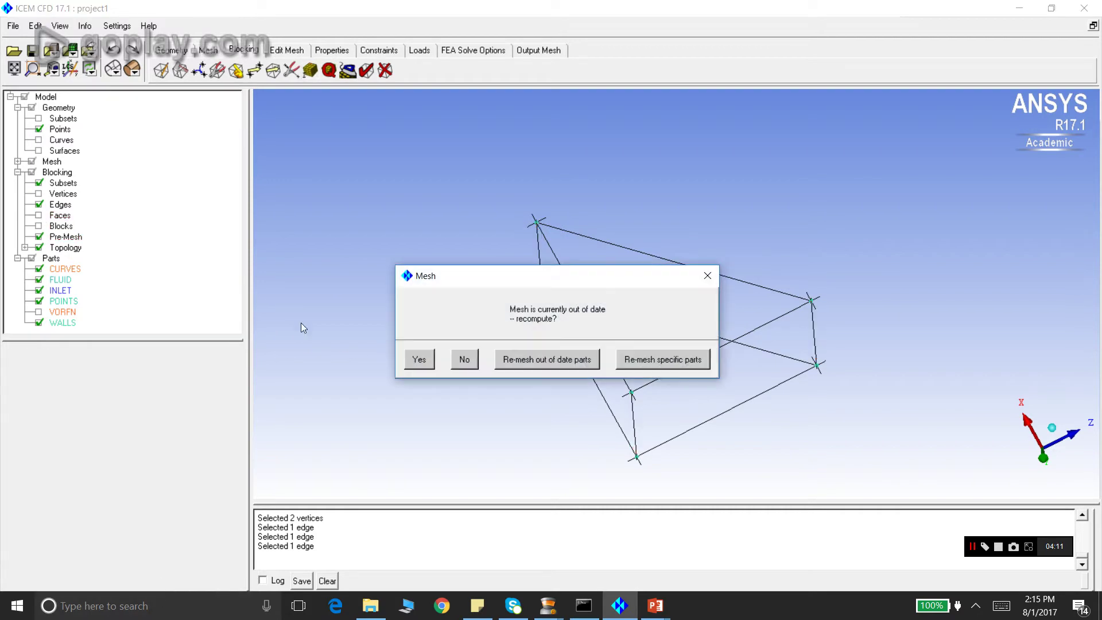
left_click(418, 360)
left_click_drag(513, 378, 448, 338)
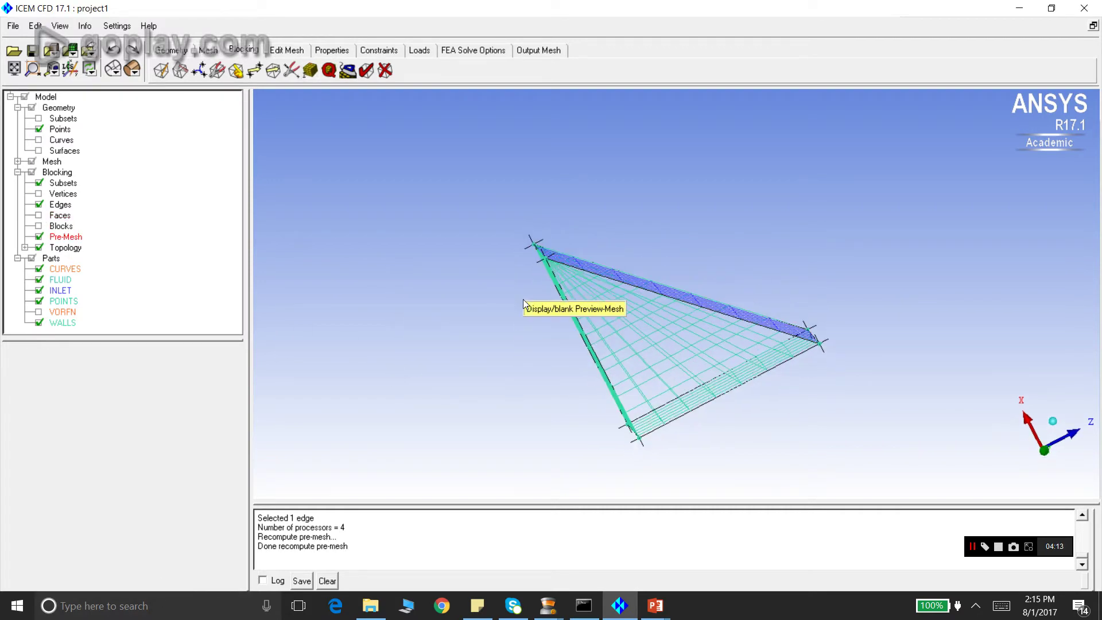
right_click(64, 237)
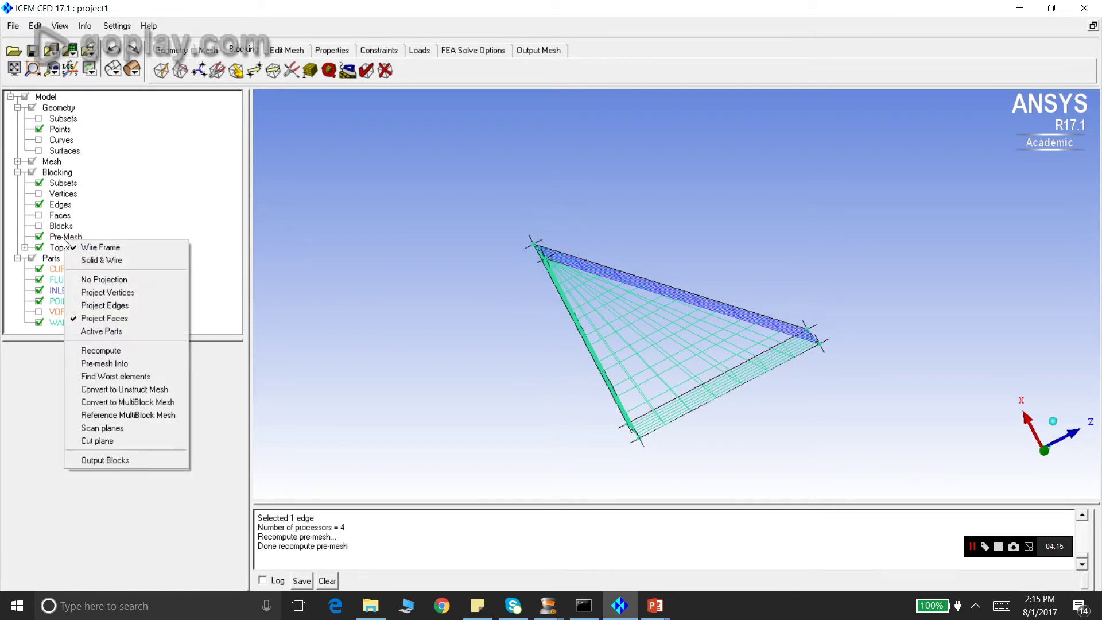
left_click(85, 261)
left_click_drag(660, 333, 779, 217)
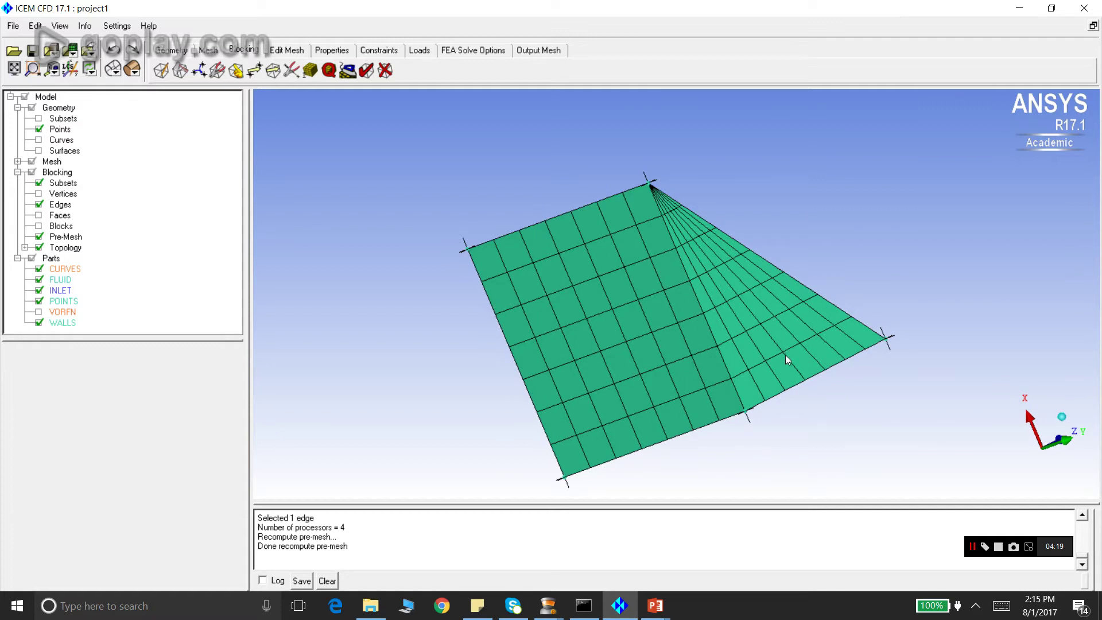
left_click_drag(784, 355, 576, 319)
left_click_drag(666, 365, 441, 501)
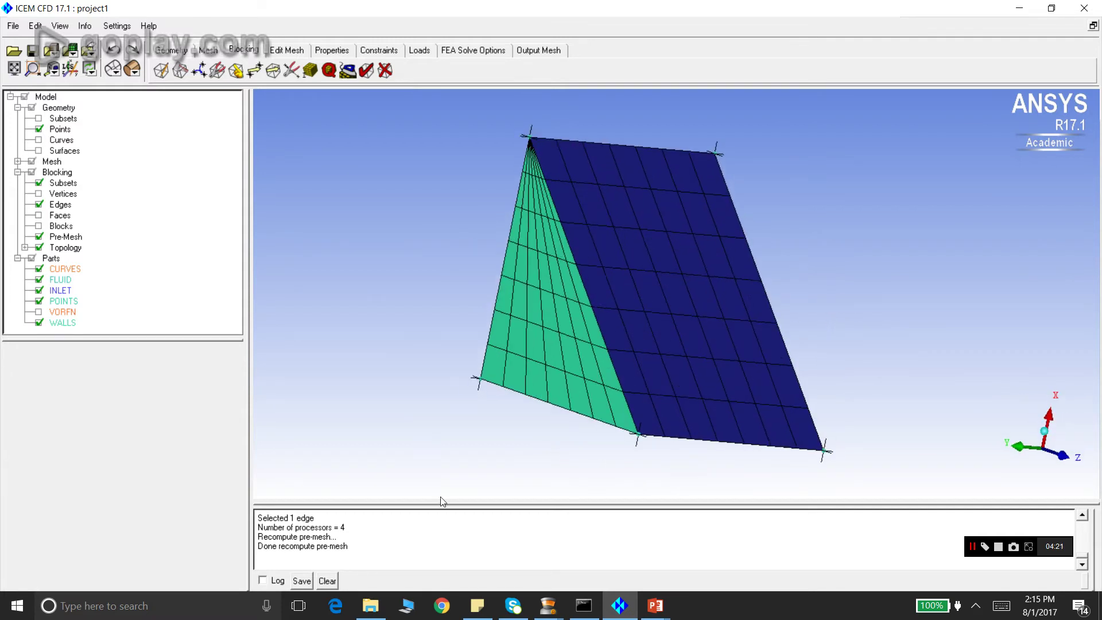
left_click_drag(532, 250, 559, 295)
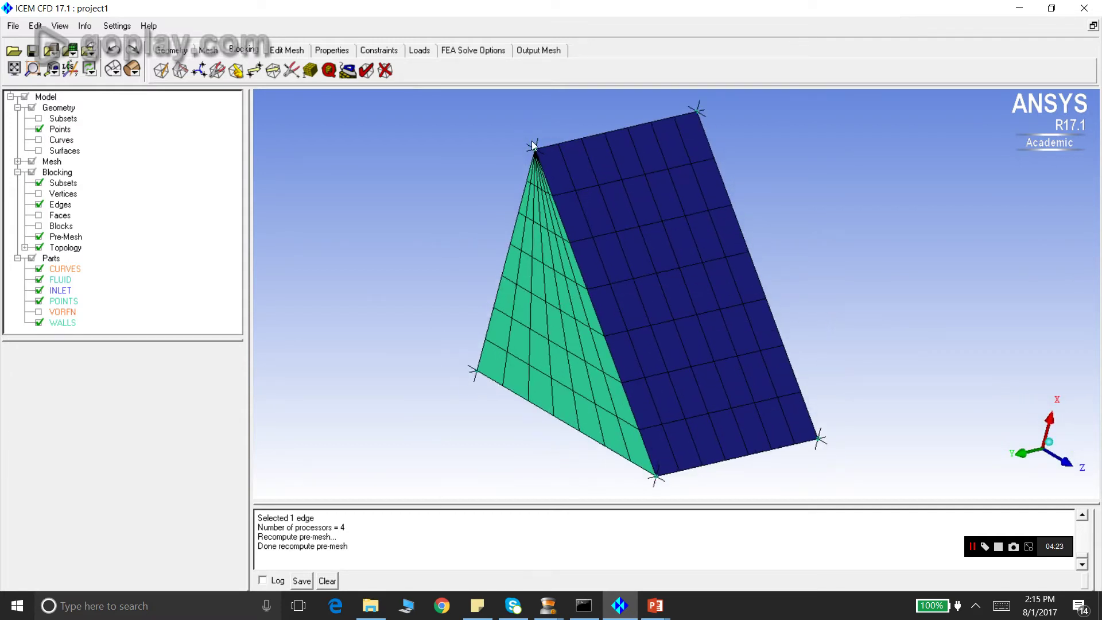
left_click_drag(533, 145, 593, 204)
right_click_drag(594, 204, 525, 157)
left_click_drag(525, 157, 568, 309)
right_click_drag(568, 310, 498, 195)
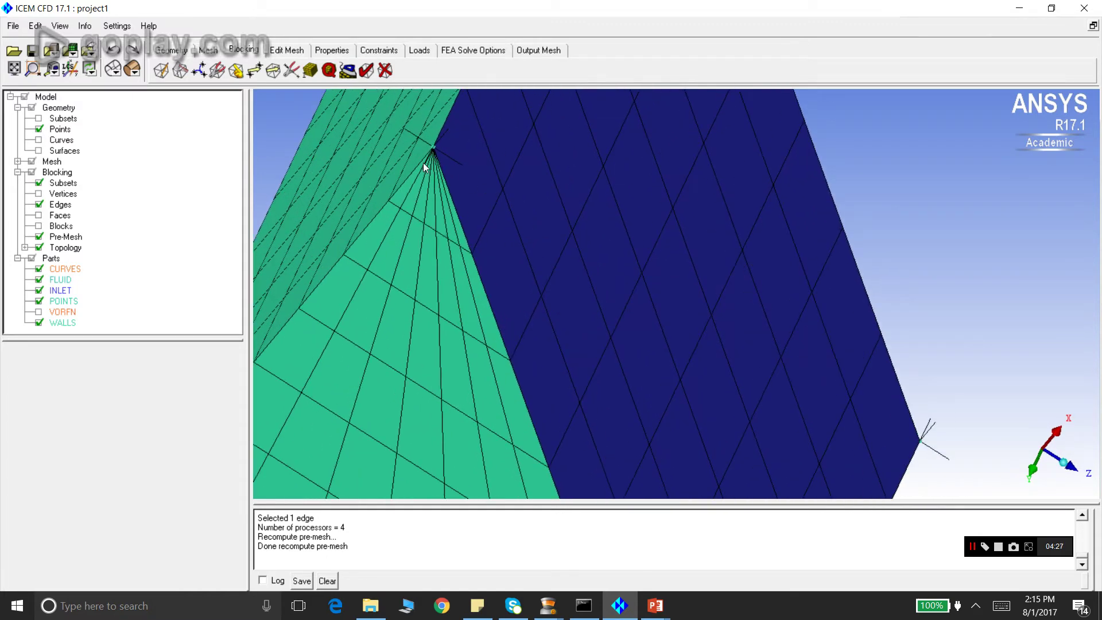
left_click_drag(427, 158, 404, 189)
right_click_drag(418, 211, 388, 186)
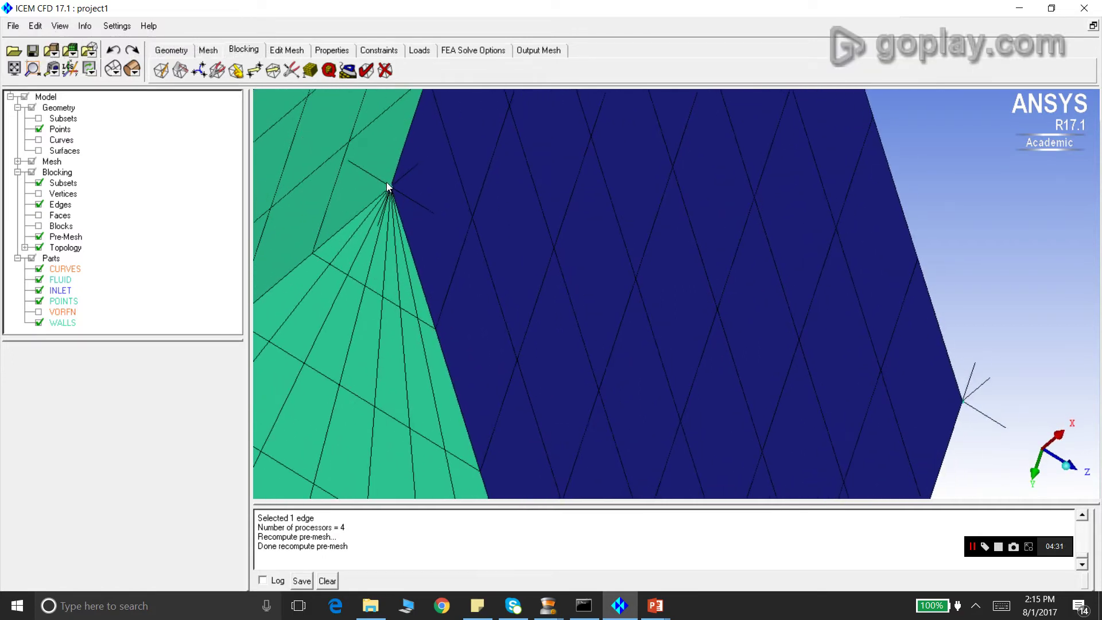
left_click_drag(417, 312, 449, 287)
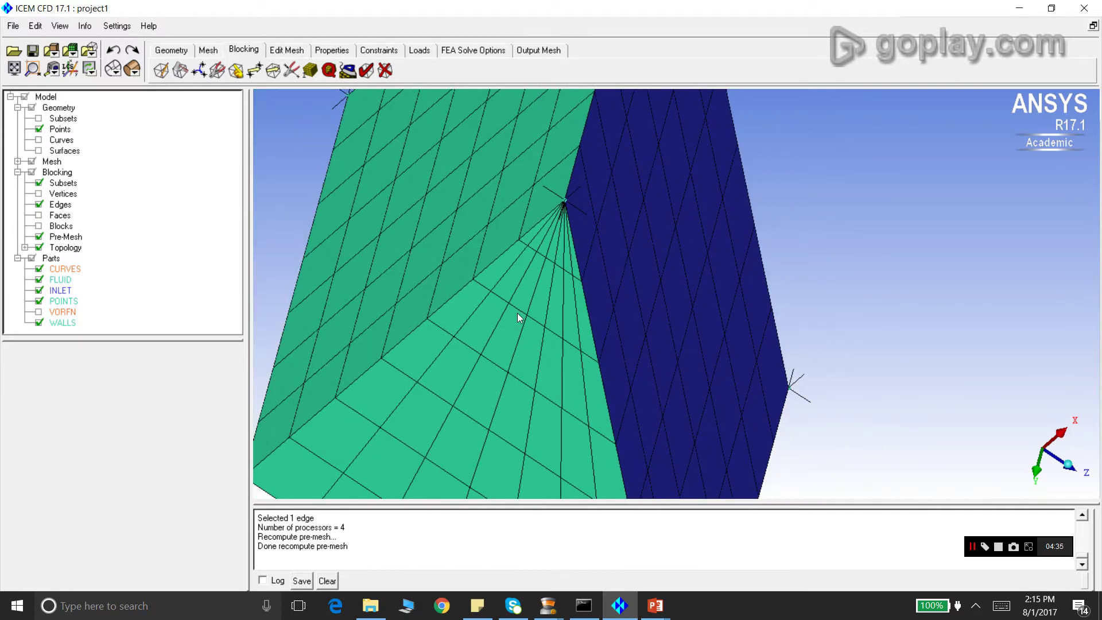
left_click_drag(517, 312, 454, 280)
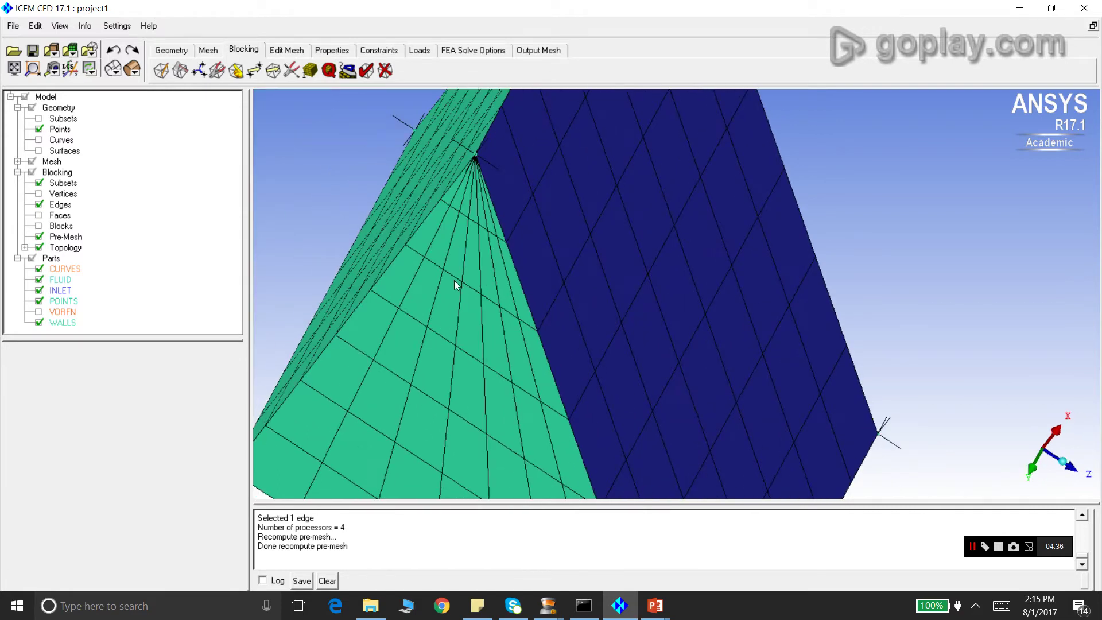
Compute a pre-mesh Angle quality histogram: minimum 2.196, maximum 81.9.
left_click(327, 71)
left_click(233, 381)
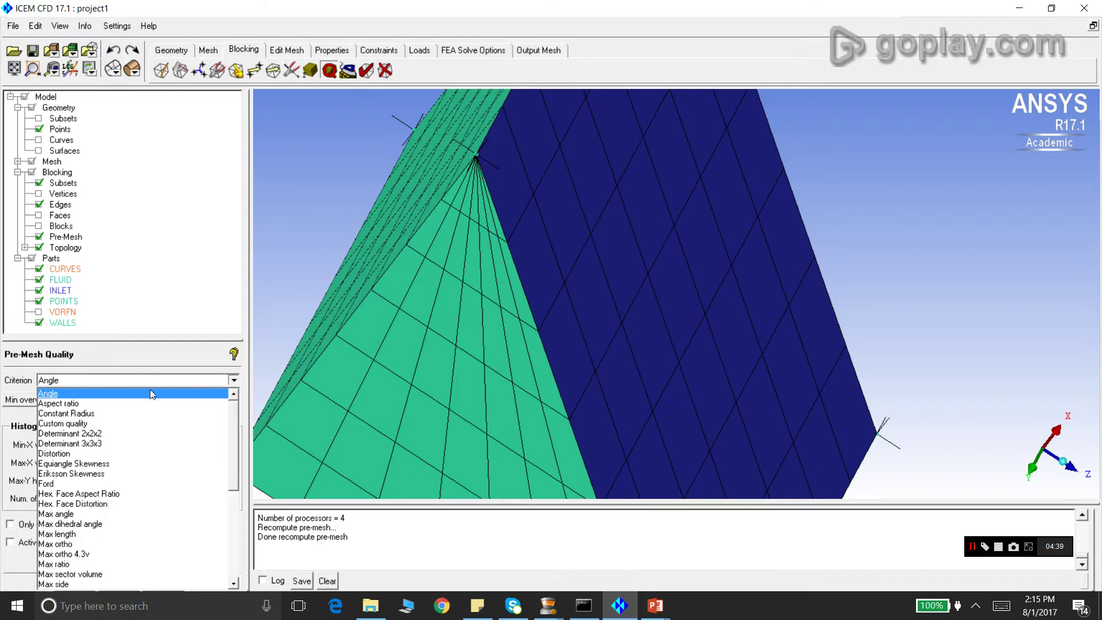
left_click(63, 394)
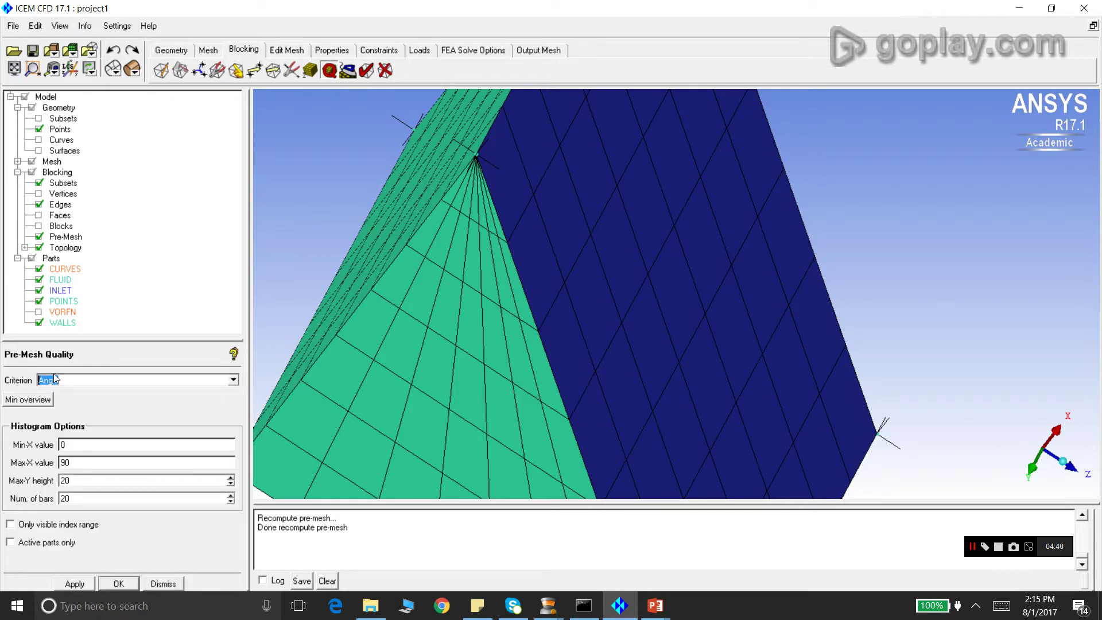
left_click(73, 583)
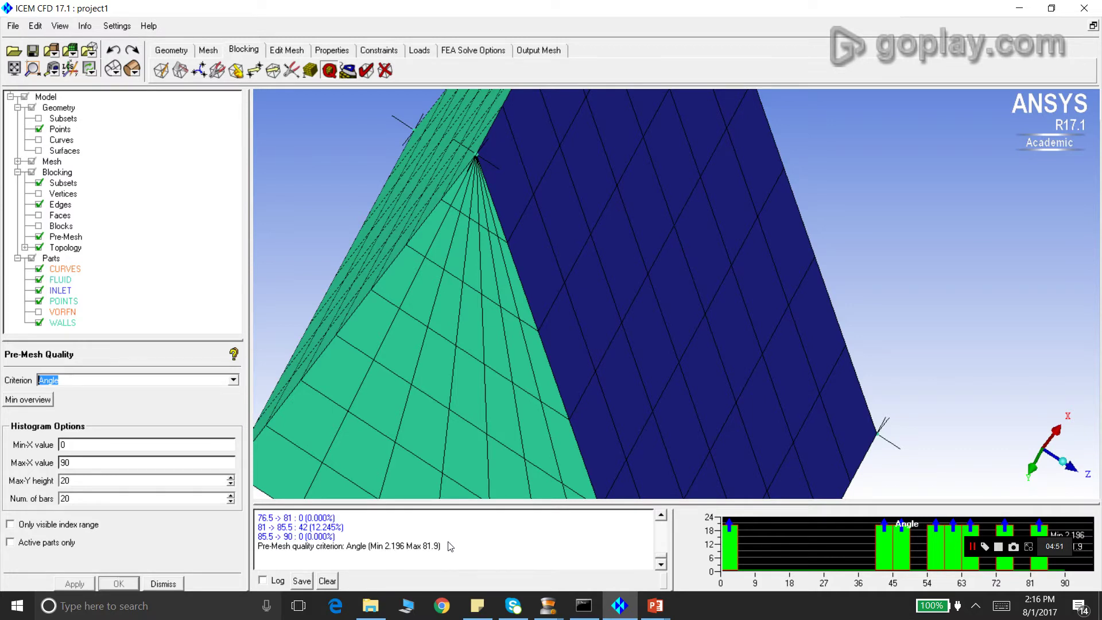
left_click(562, 357)
left_click_drag(562, 357, 561, 361)
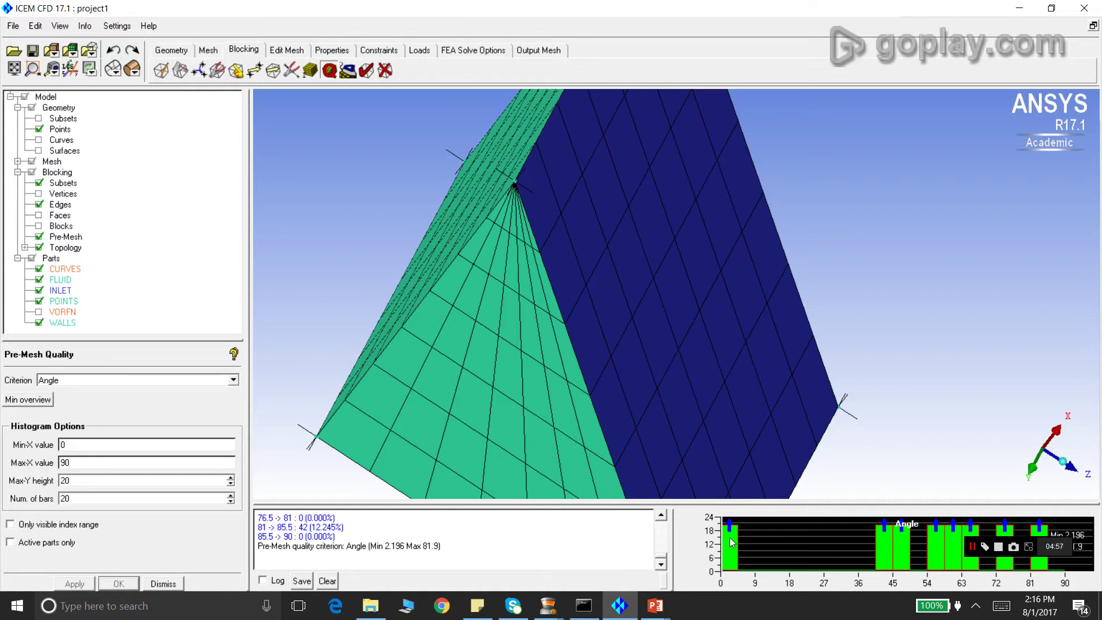
Show the pre-mesh as wireframe and highlight the 49 elements below 4.5°.
right_click(68, 237)
left_click(103, 242)
scroll(591, 296, "down", 1)
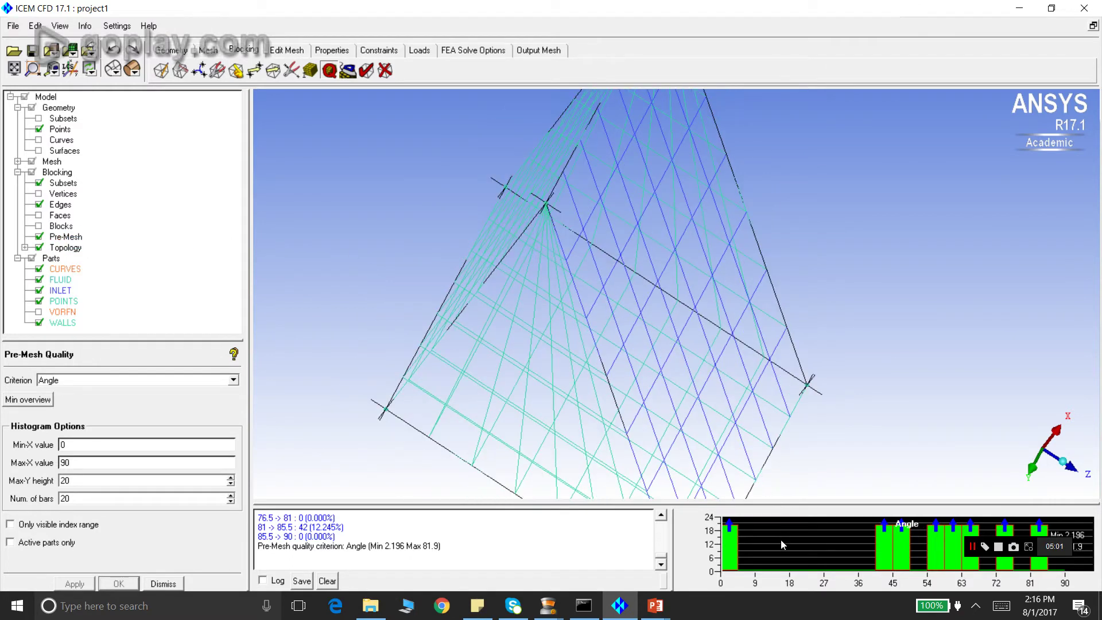
left_click(731, 543)
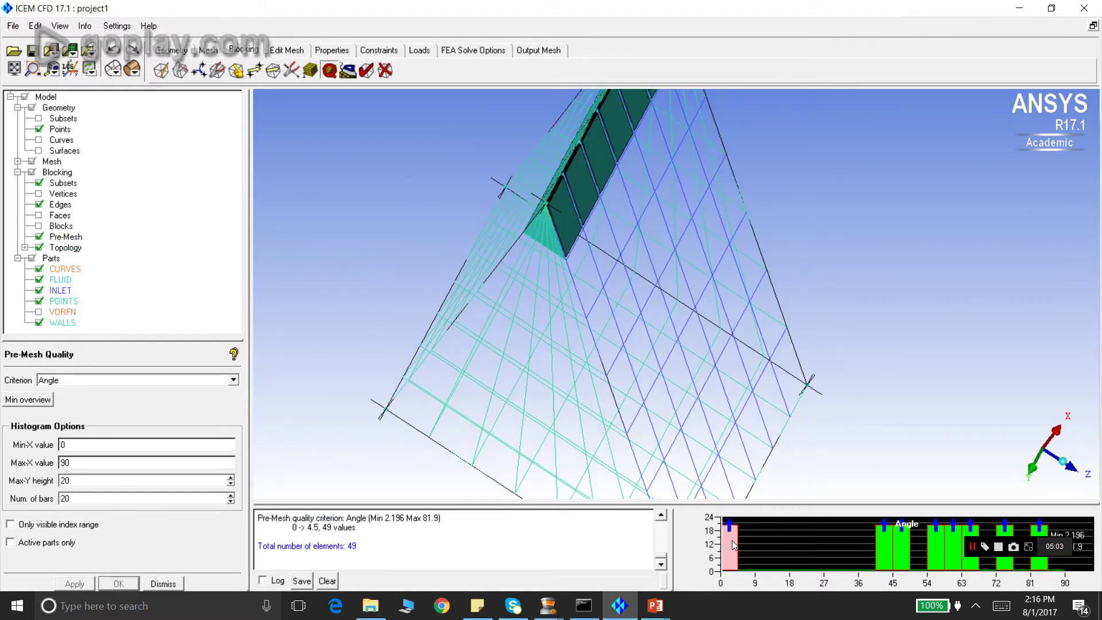
left_click_drag(583, 282, 494, 289)
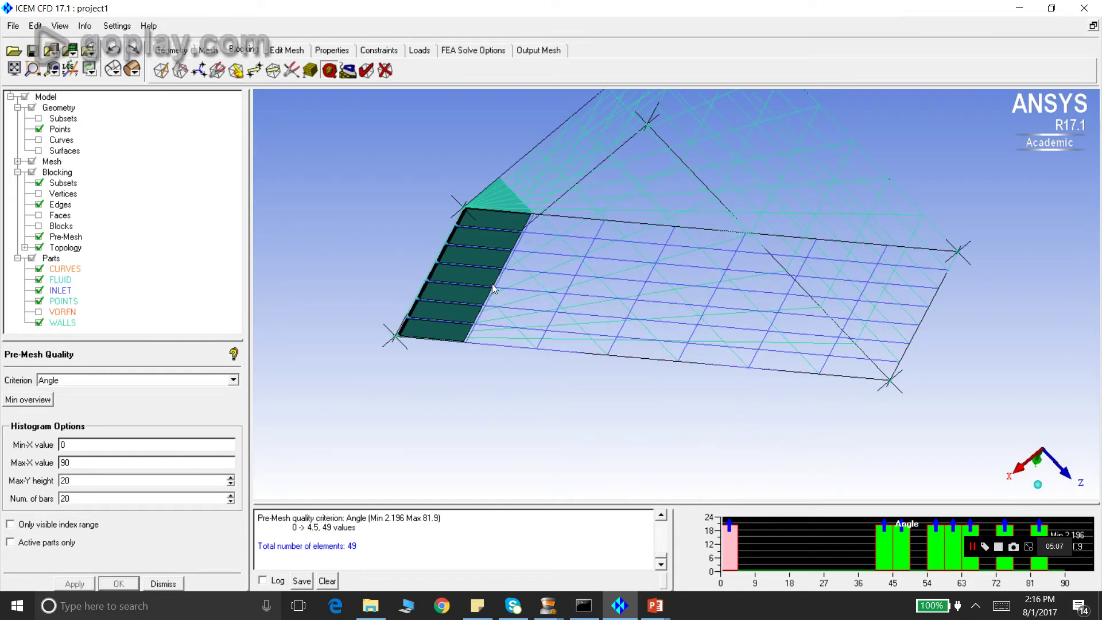
left_click_drag(504, 174, 507, 268)
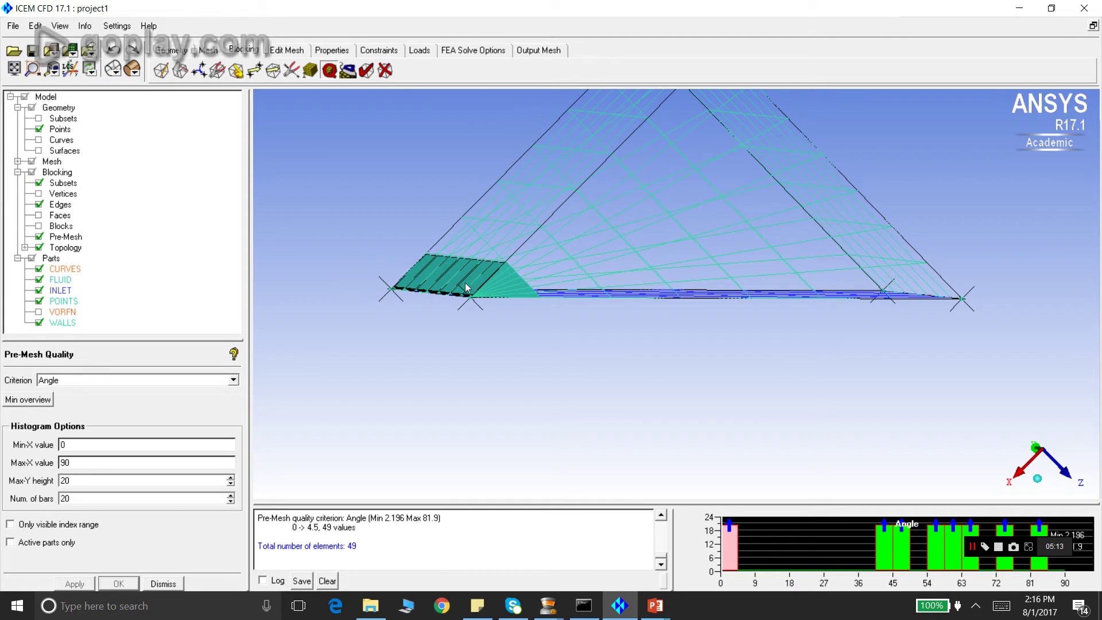
Close the angle histogram and clear the highlighted elements.
scroll(487, 281, "up", 3)
scroll(432, 293, "down", 2)
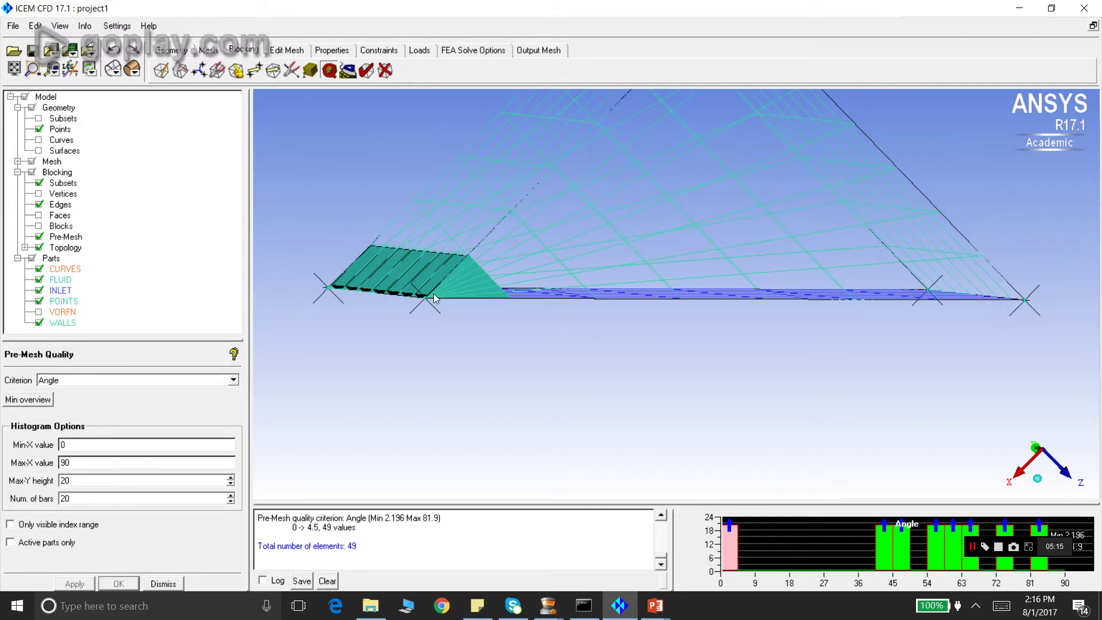
right_click(740, 544)
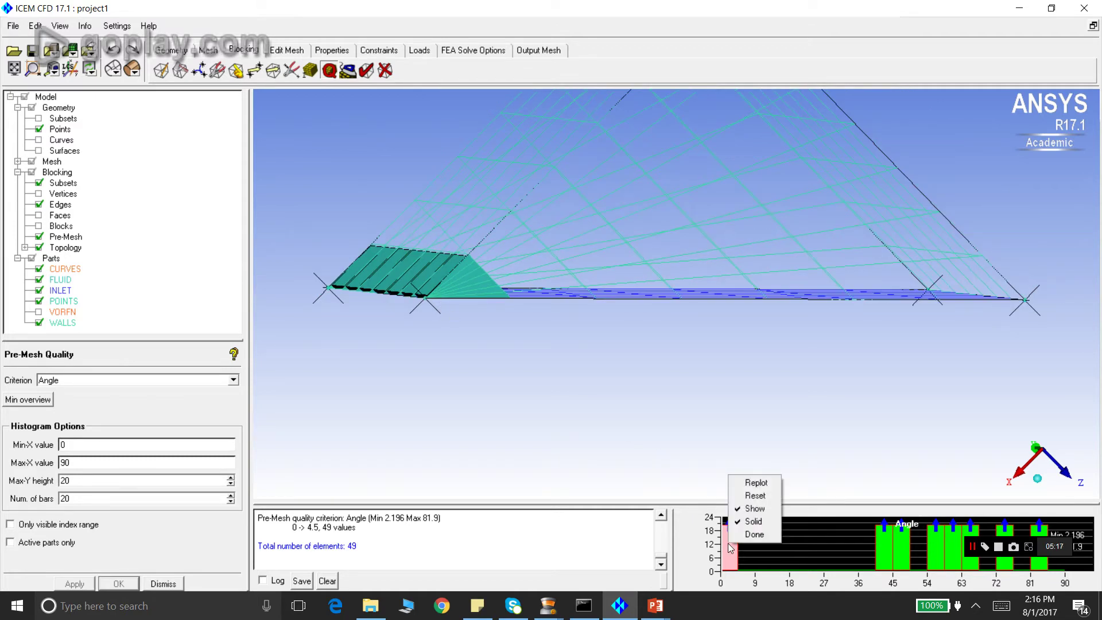
left_click(737, 538)
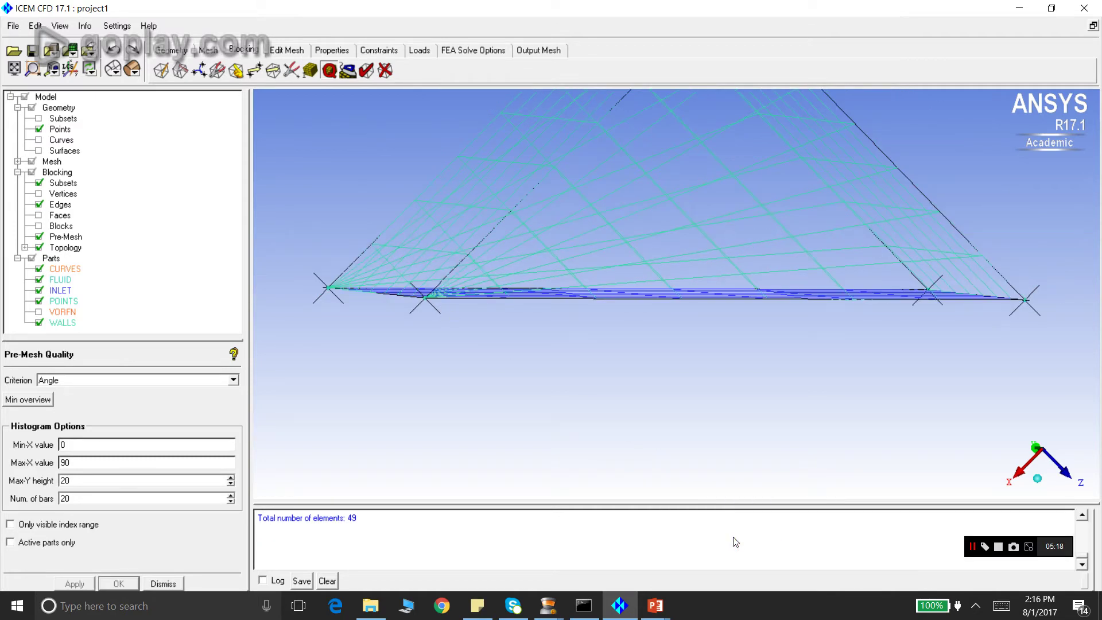
Dismiss the Pre-Mesh Quality panel and orbit to inspect the wireframe triangular block.
left_click(162, 584)
scroll(717, 229, "down", 3)
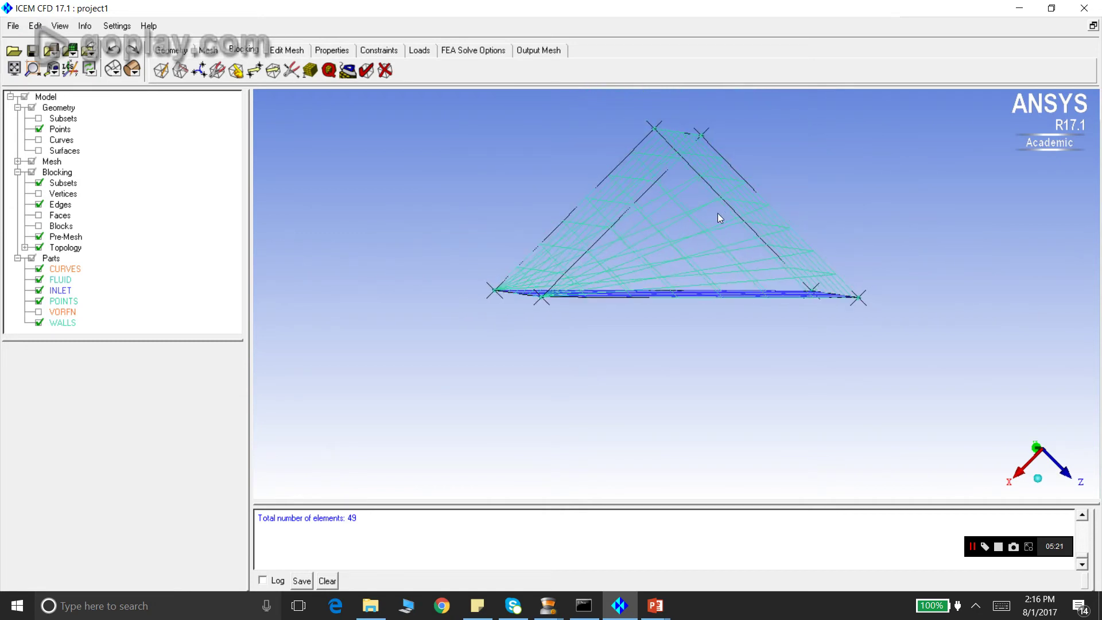
left_click_drag(717, 212, 654, 208)
scroll(666, 183, "up", 3)
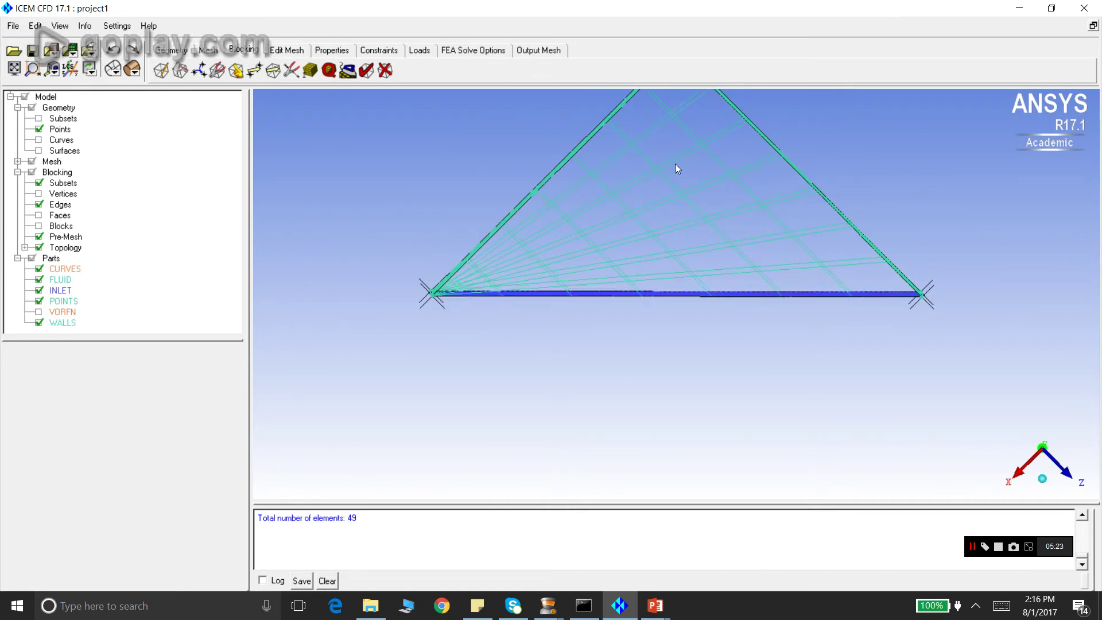
scroll(631, 279, "down", 2)
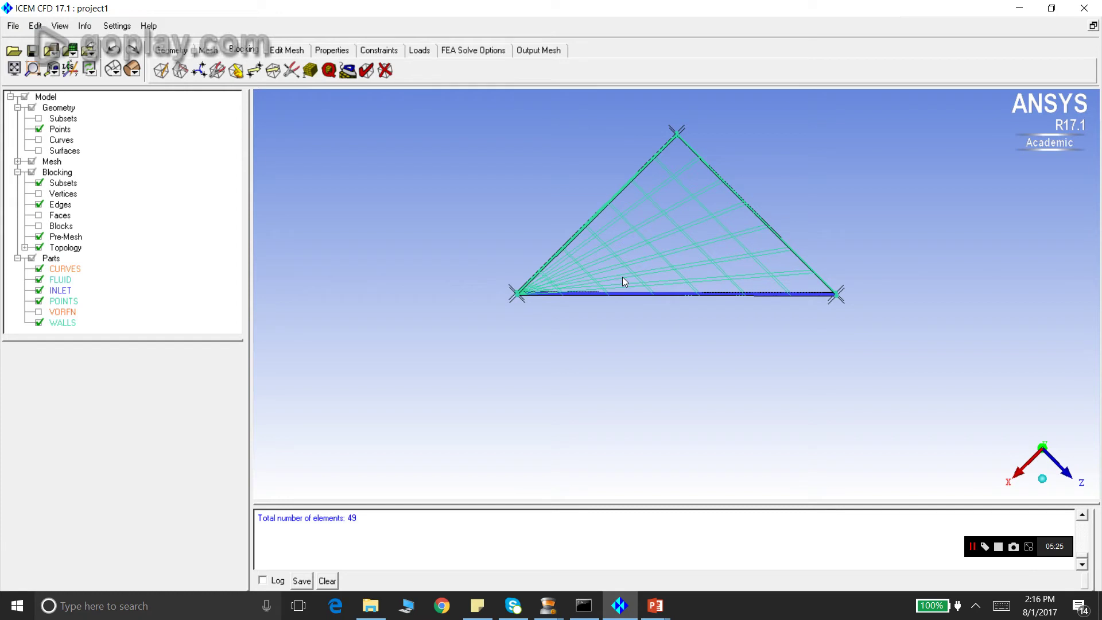
left_click_drag(511, 251, 762, 86)
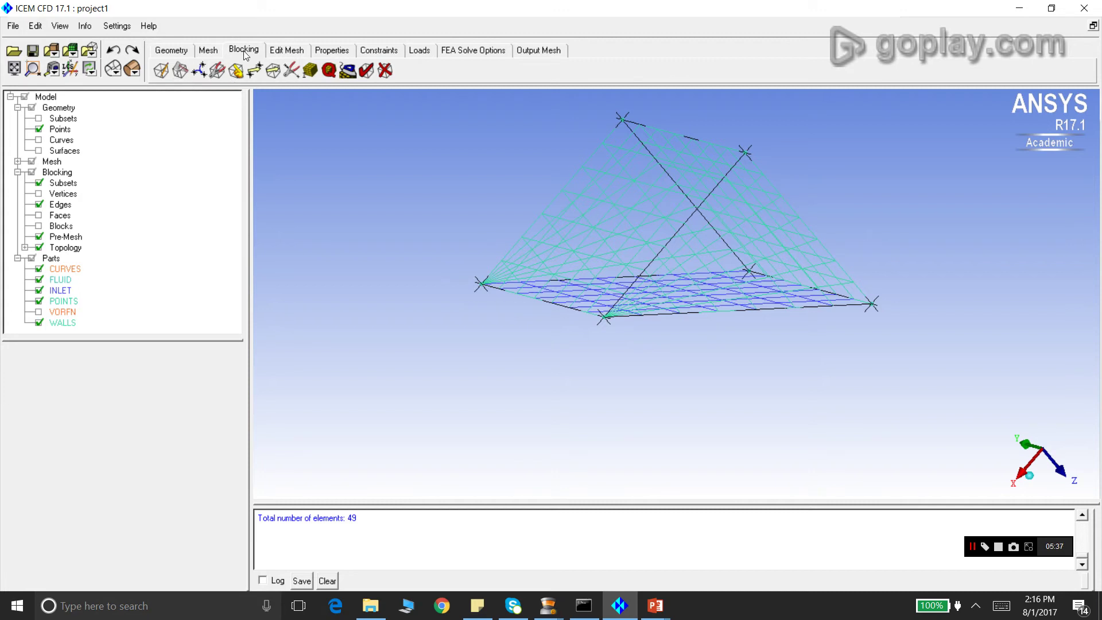
Convert degenerate wedge block 13 to a Y-Block with Convert Block Type.
left_click(218, 71)
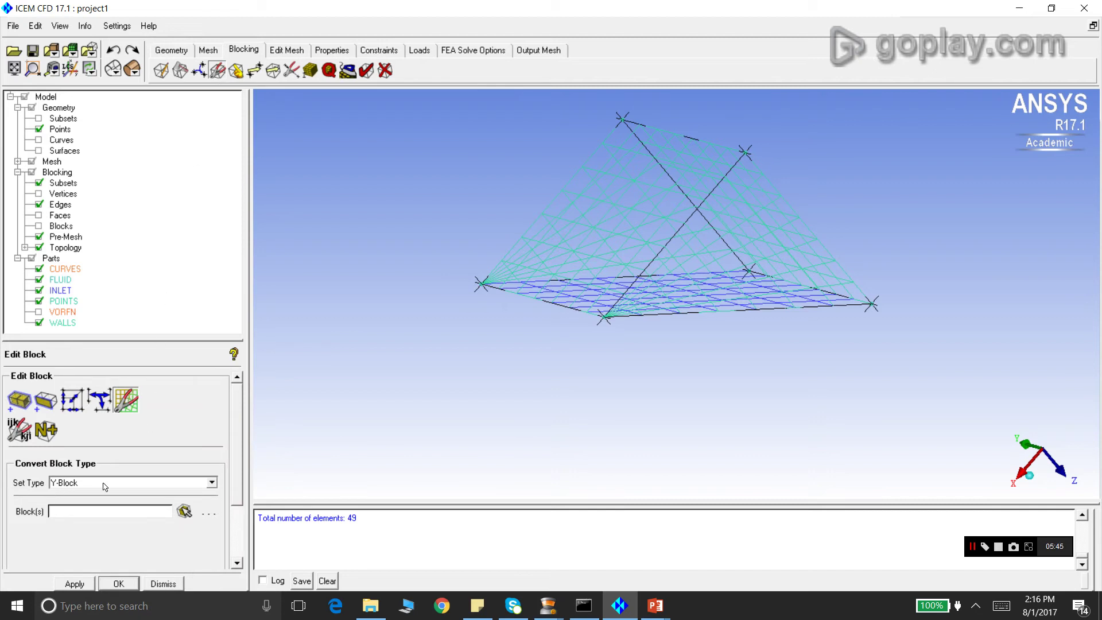
left_click(185, 511)
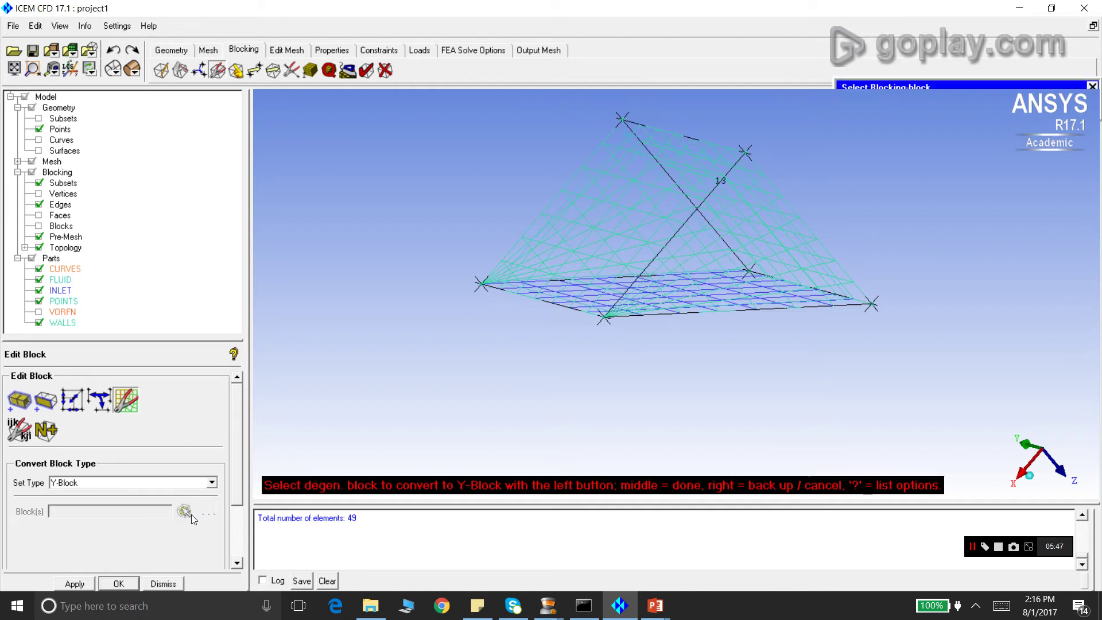
left_click(701, 267)
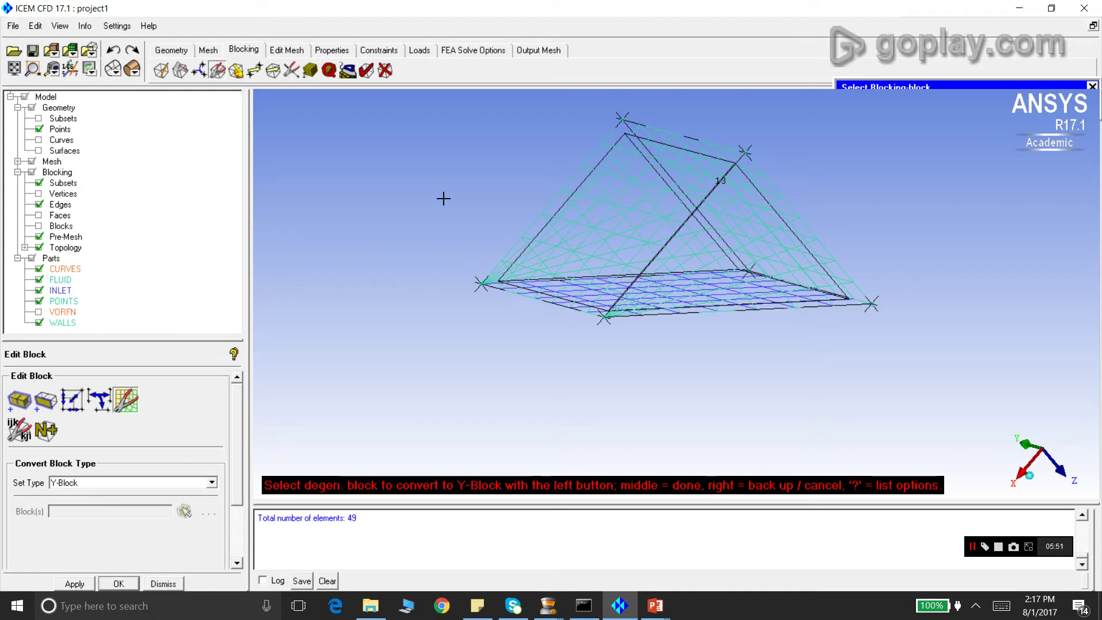
middle_click(443, 225)
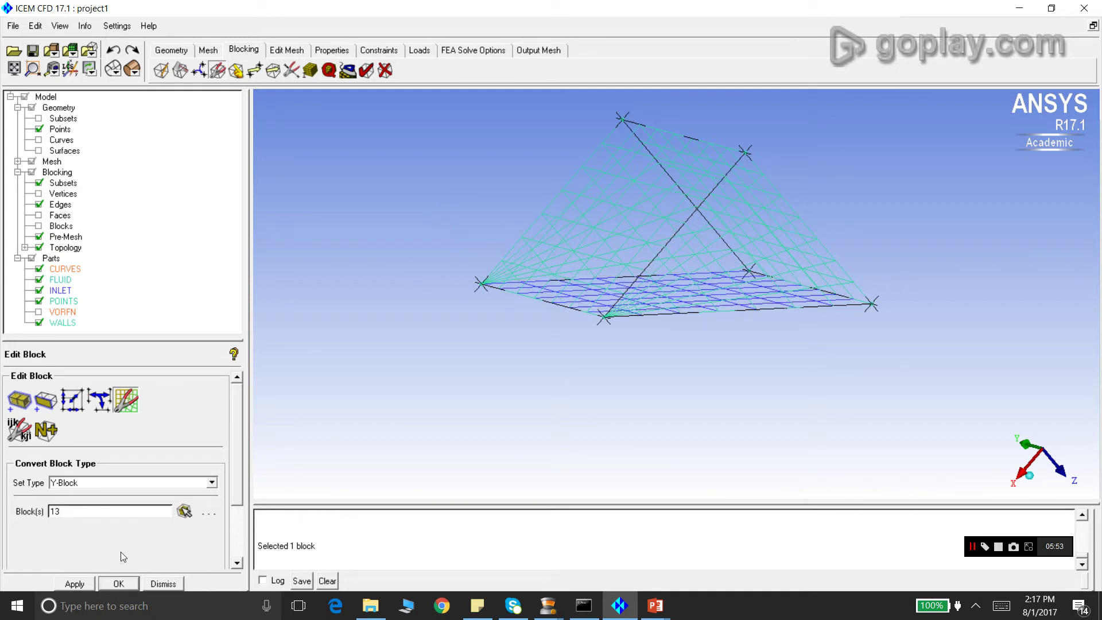
left_click(85, 584)
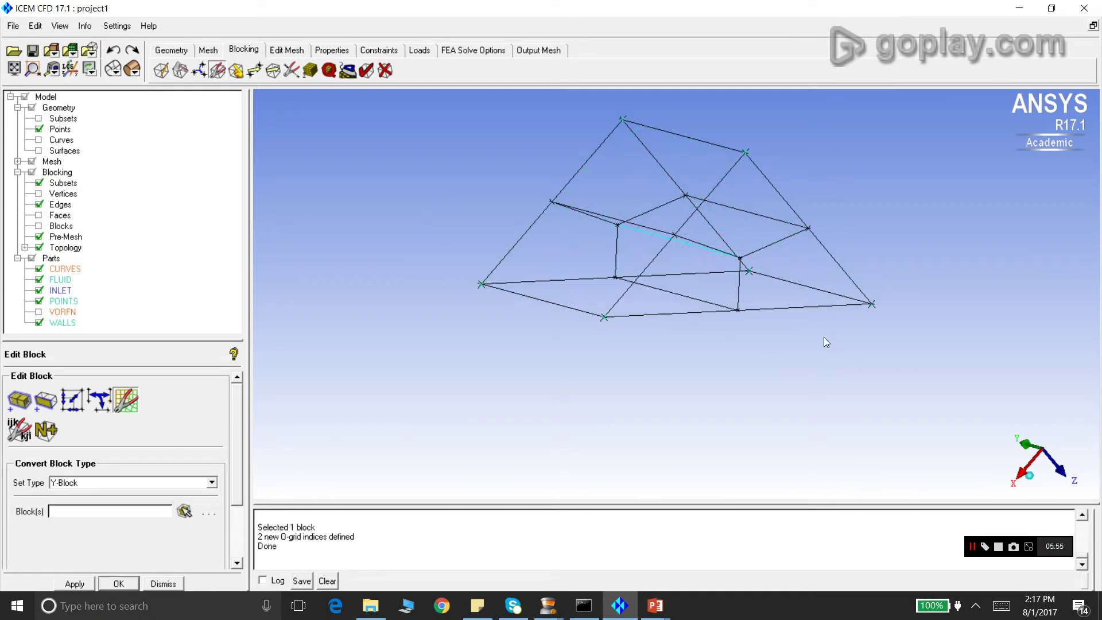
Inspect the three-part Y-block from several angles, then close Edit Block and zoom out.
left_click_drag(823, 337, 641, 294)
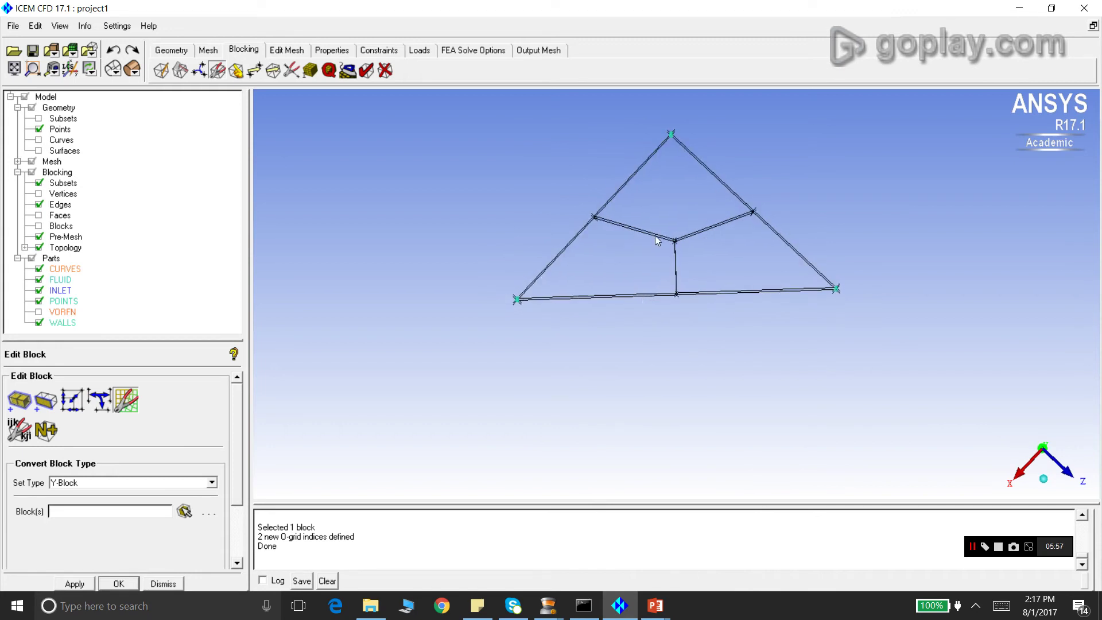
scroll(658, 229, "up", 2)
scroll(649, 227, "down", 2)
left_click_drag(645, 178, 656, 208)
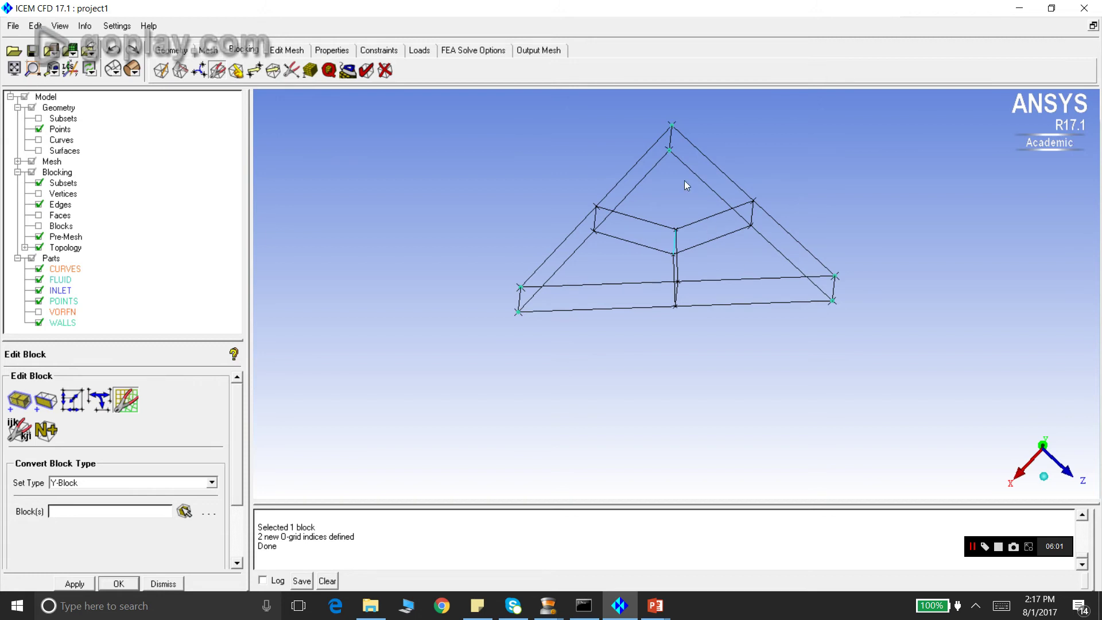
left_click_drag(642, 306, 628, 253)
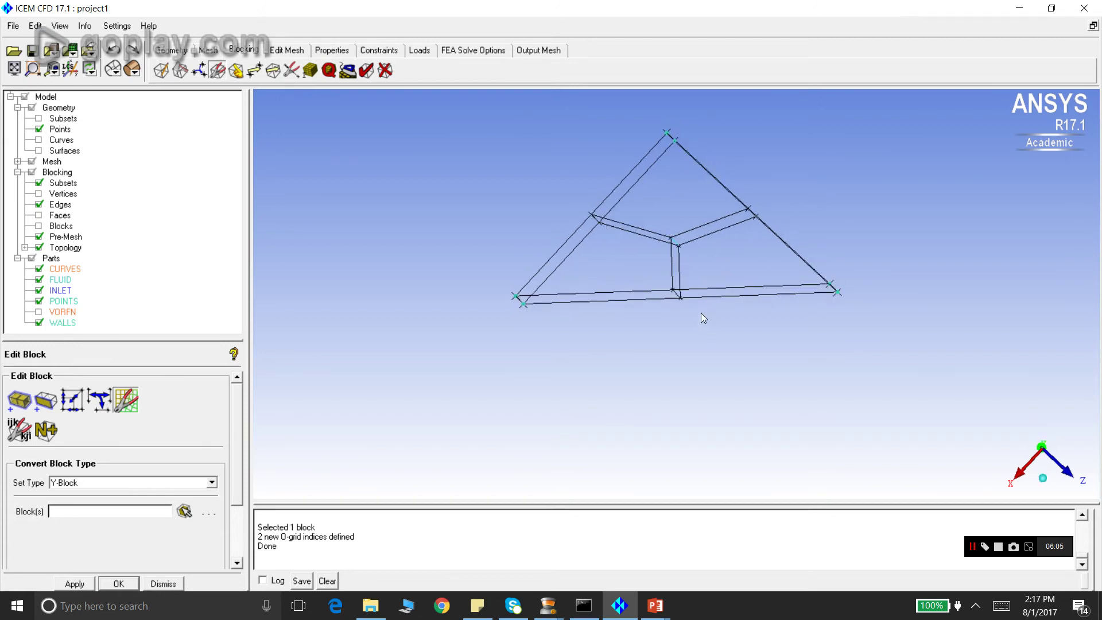
left_click_drag(701, 313, 694, 292)
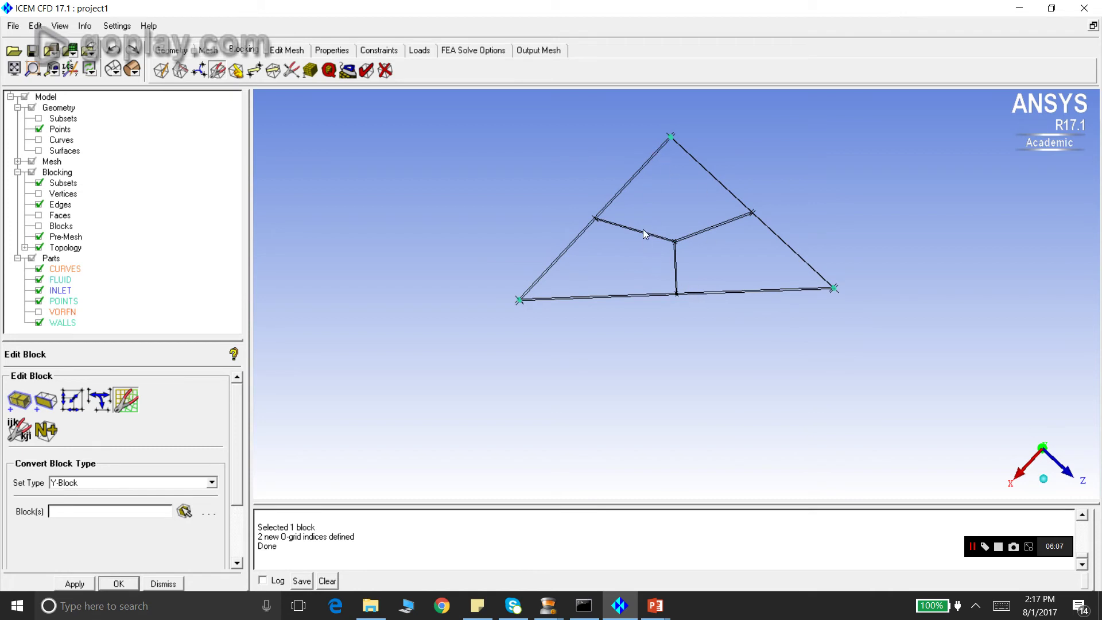
left_click_drag(642, 223, 618, 283)
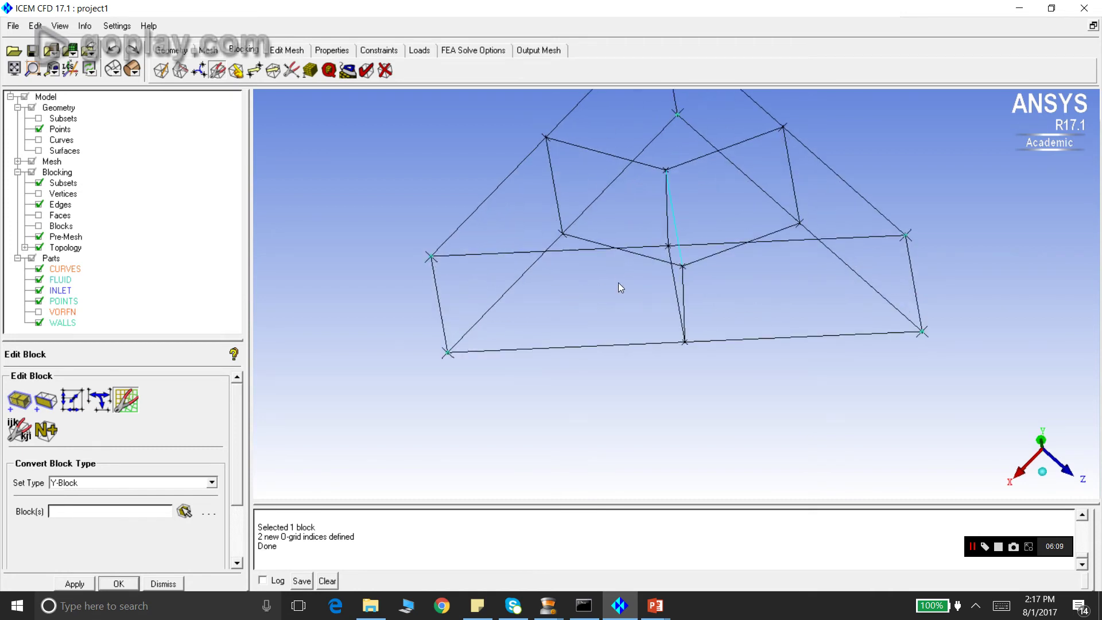
left_click(168, 584)
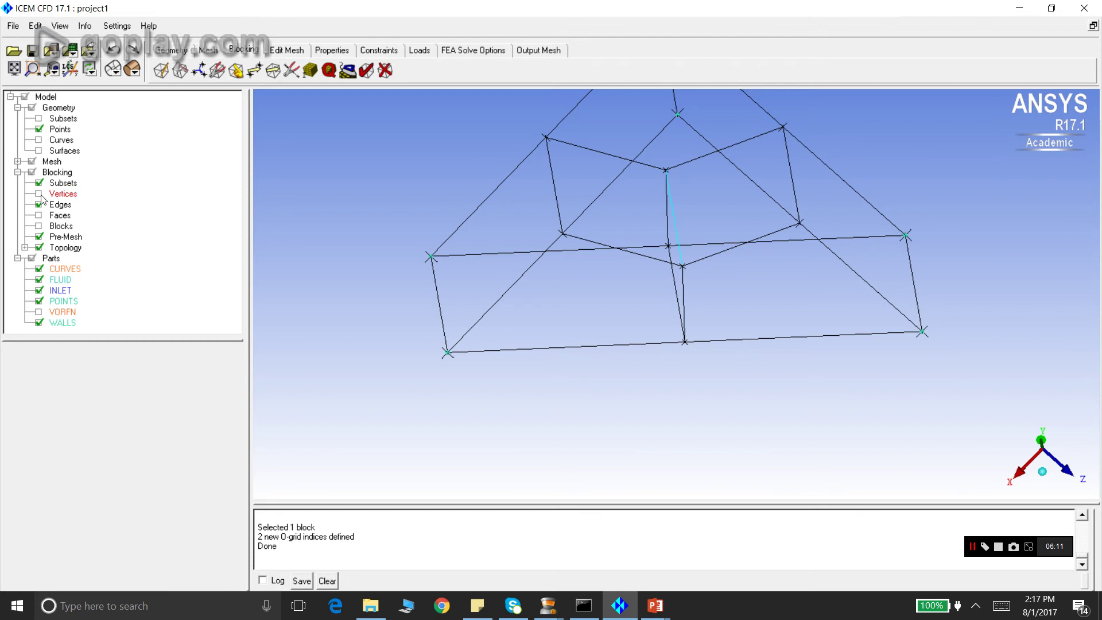
scroll(470, 230, "down", 1)
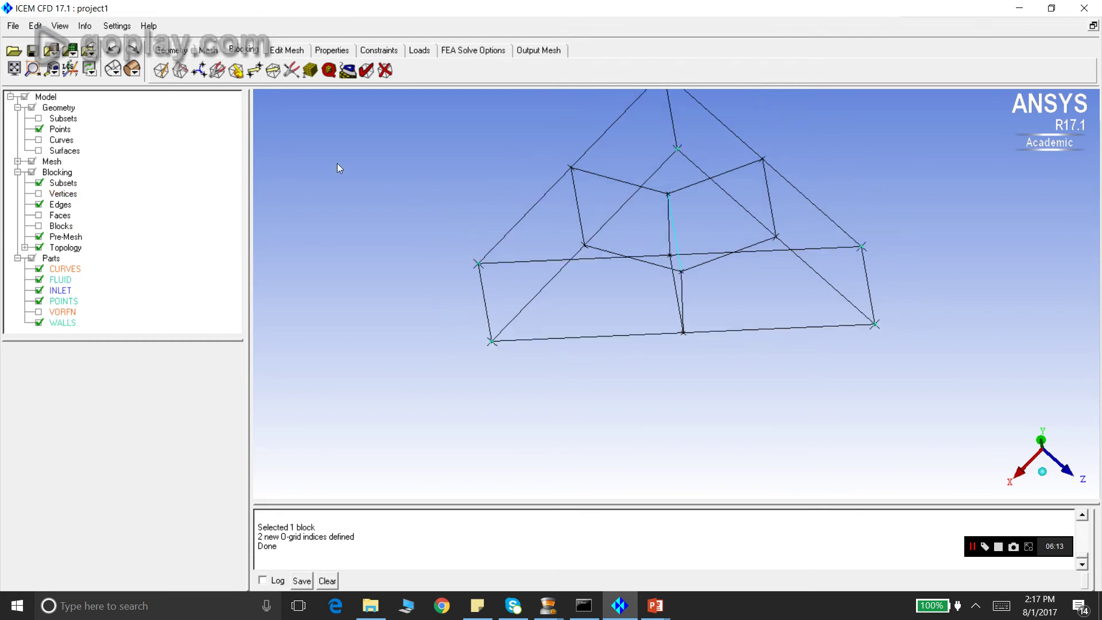
In Edge Params, give the sloped and bottom edge groups 8 nodes each.
left_click(311, 71)
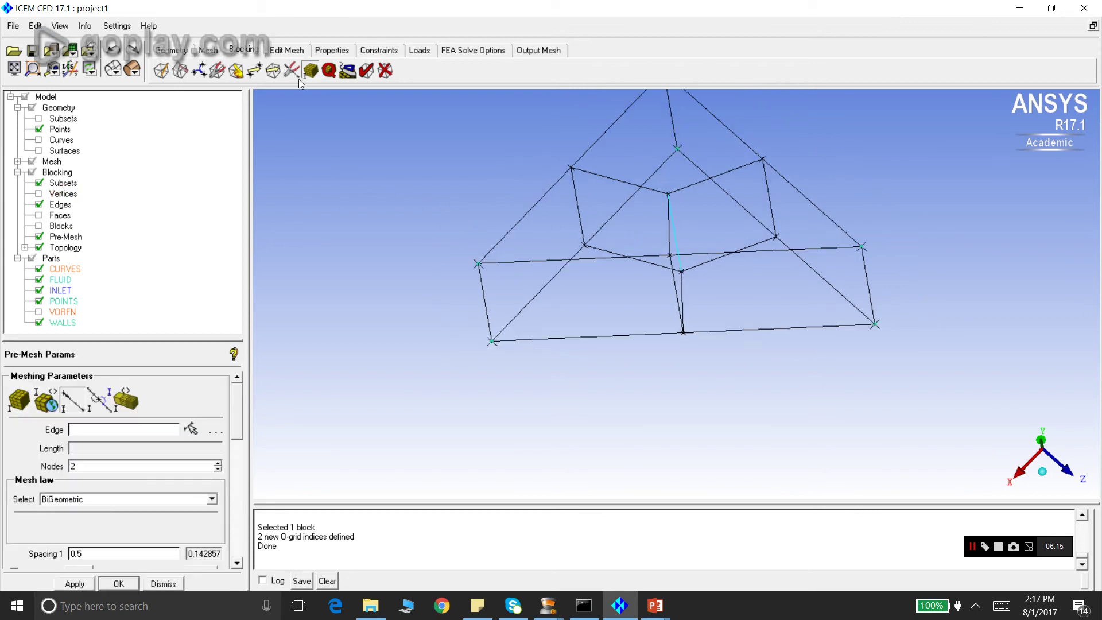
left_click(190, 430)
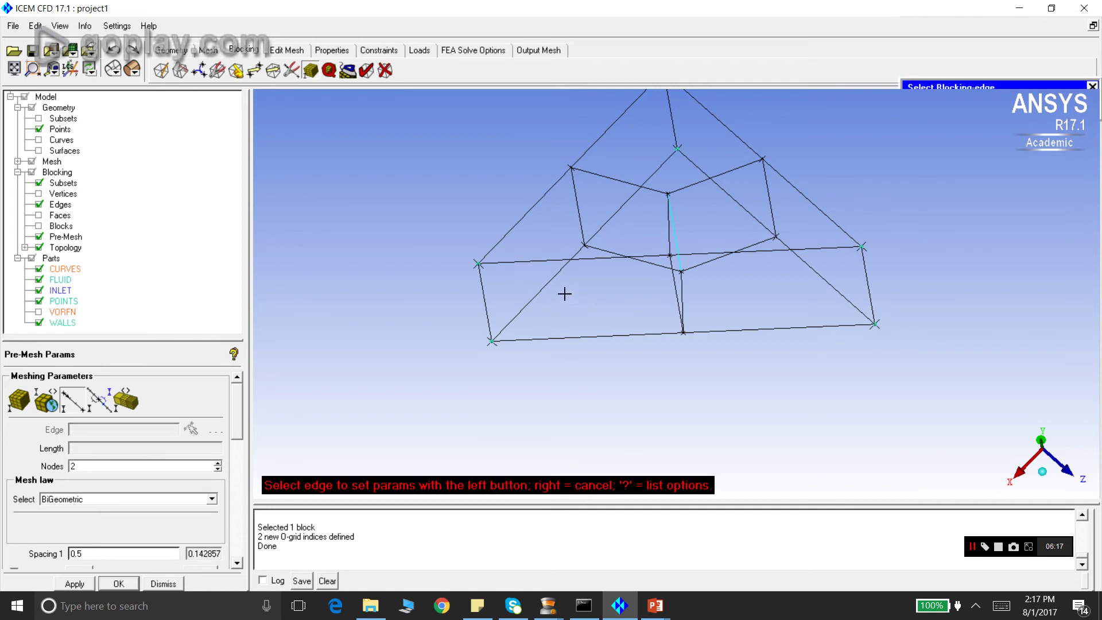
left_click(553, 278)
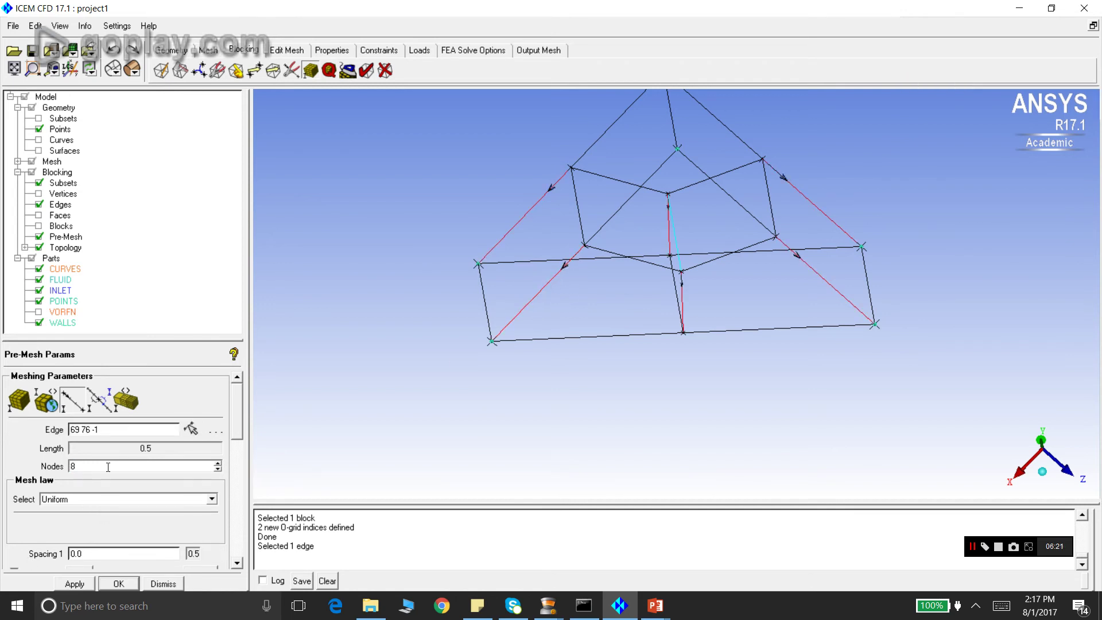
key("Return")
left_click(188, 432)
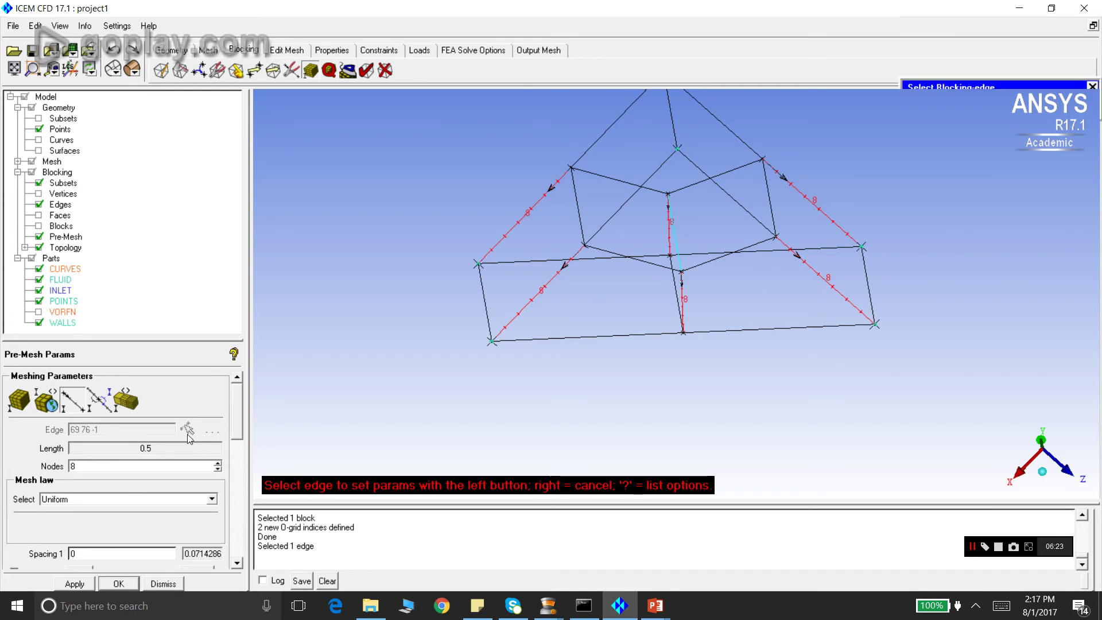
left_click(632, 336)
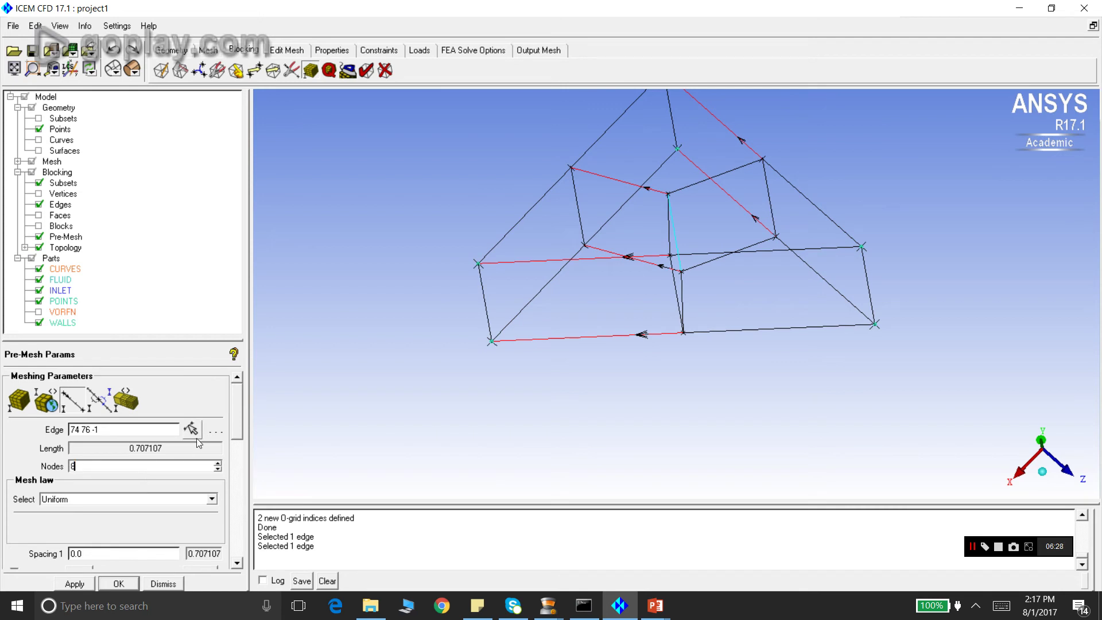
key("Return")
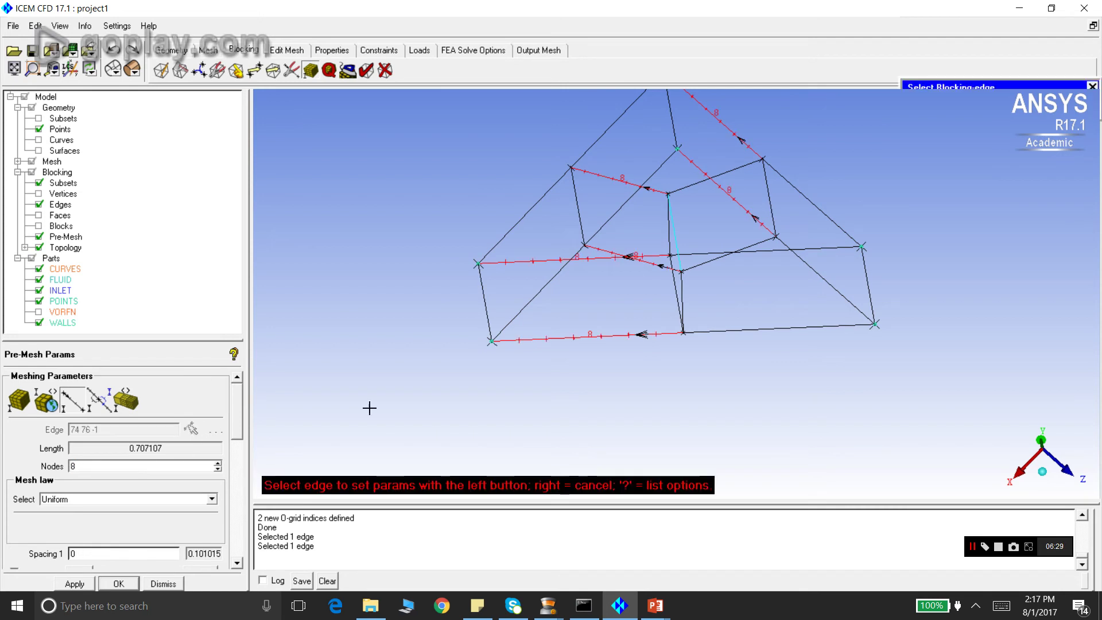
Set the vertical edges of the Y-block to 8 nodes.
left_click(834, 289)
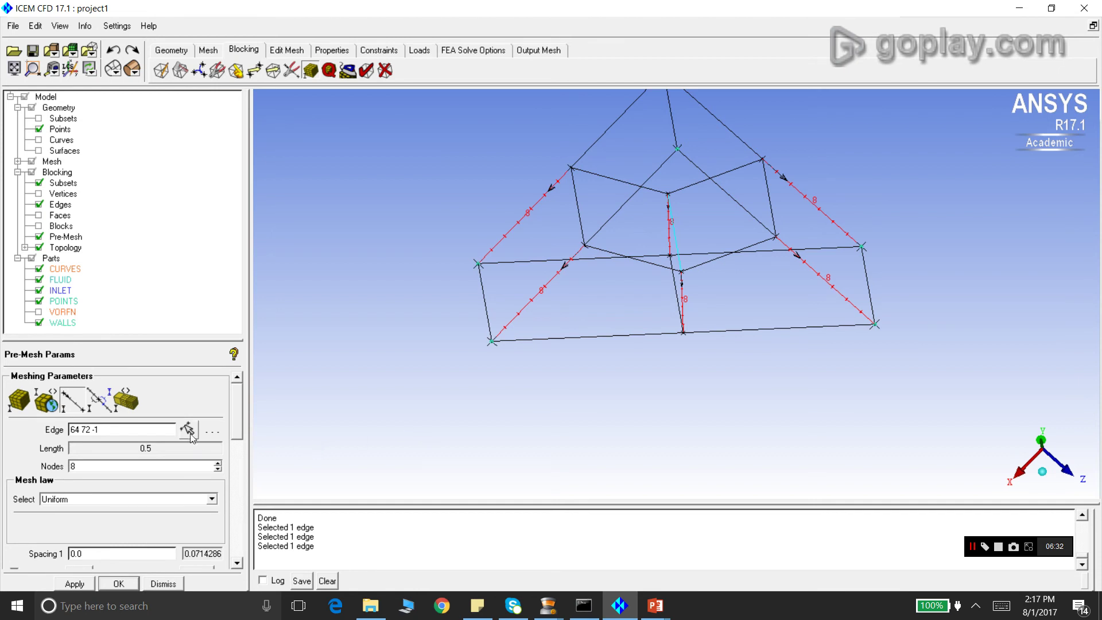
left_click(669, 115)
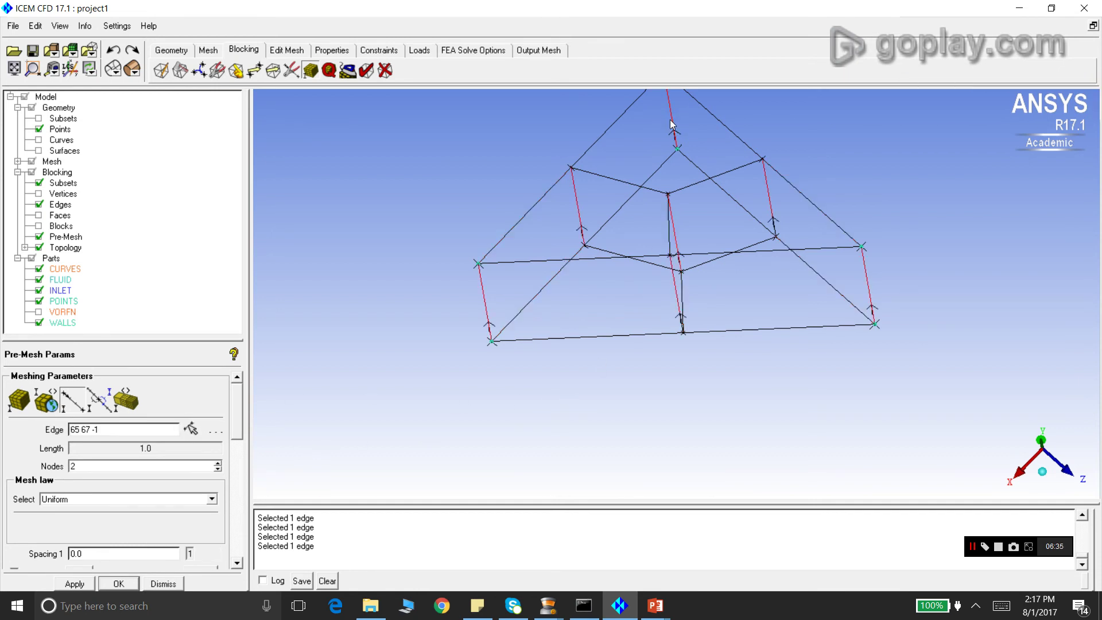
double_click(132, 467)
key("Return")
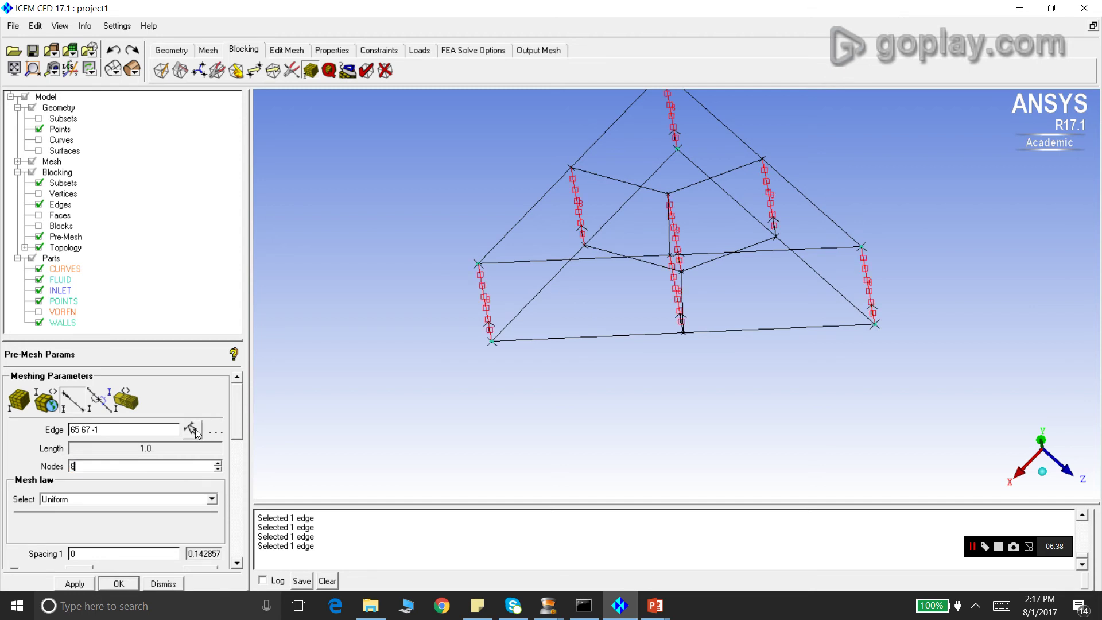
Assign 8 nodes to the inner block's two horizontal edge groups.
left_click(191, 428)
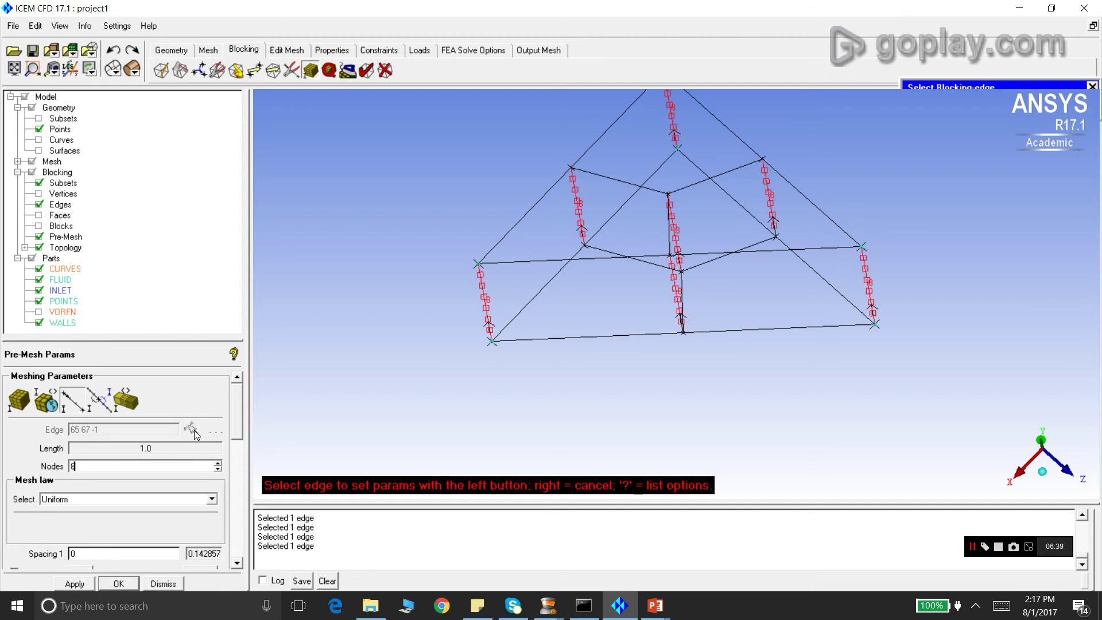
left_click(645, 262)
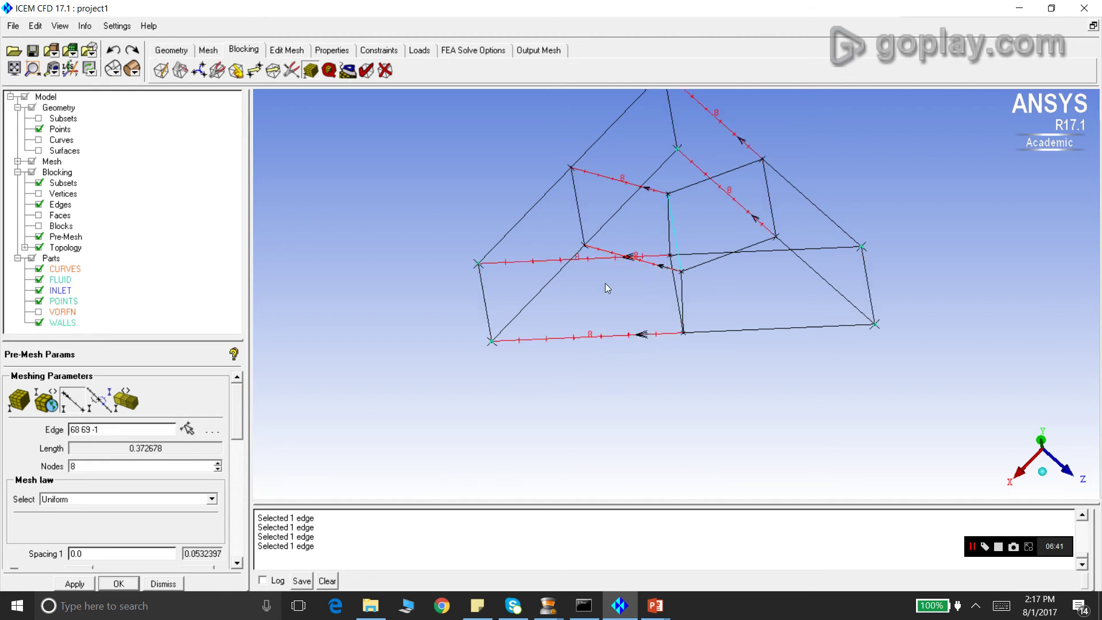
left_click(189, 430)
left_click(734, 254)
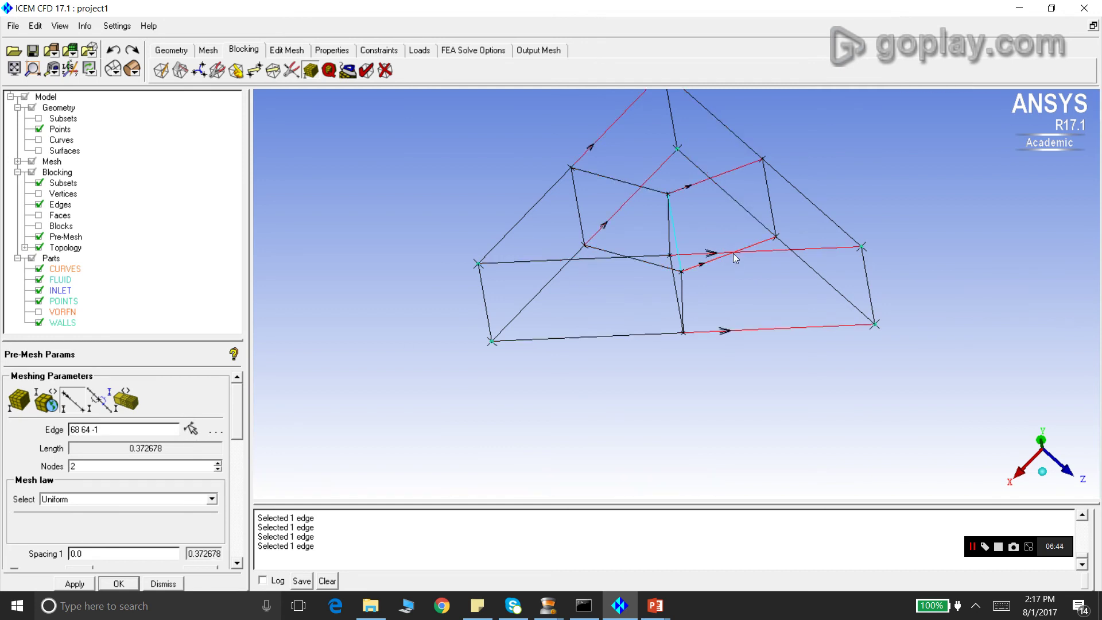
left_click(112, 469)
type("8")
key("Return")
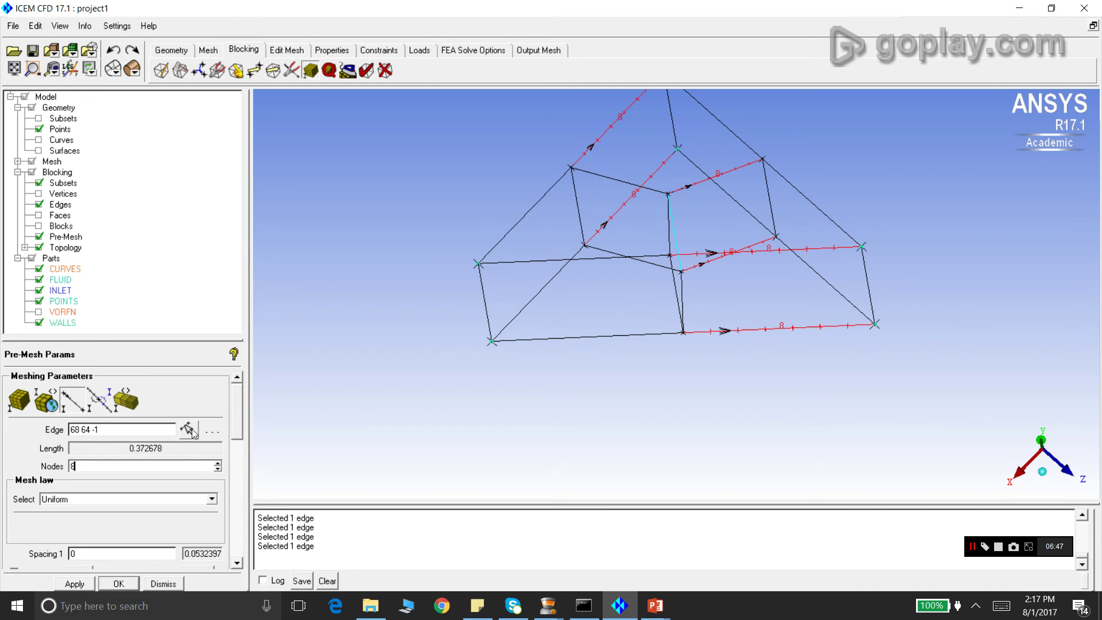
Label every edge with its node count and close the edge meshing parameters.
right_click(65, 213)
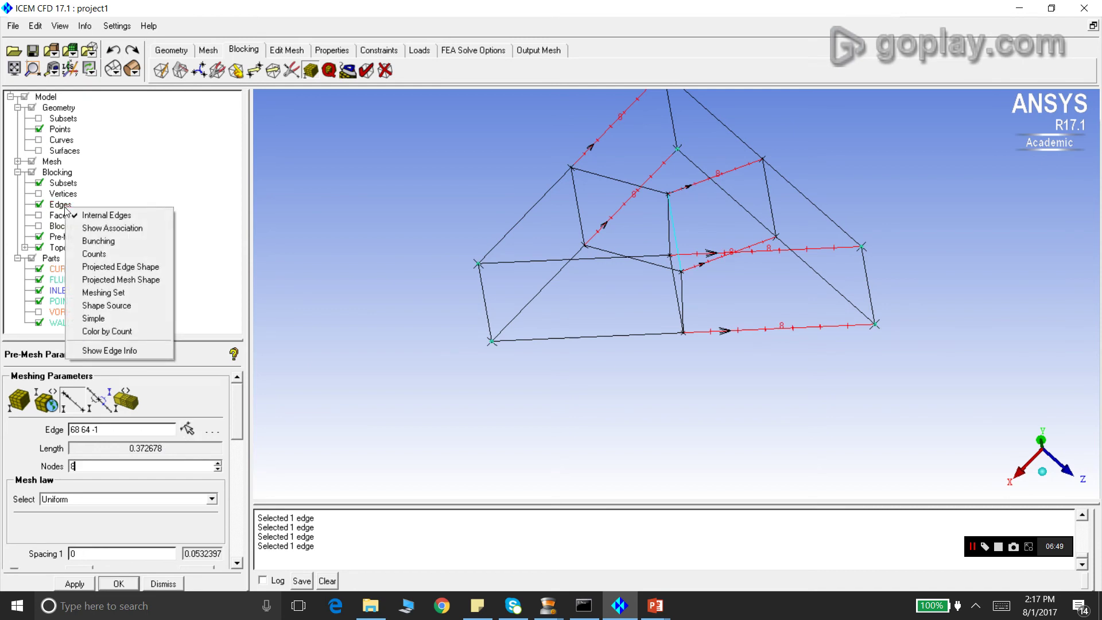
left_click(104, 257)
left_click_drag(613, 318, 695, 359)
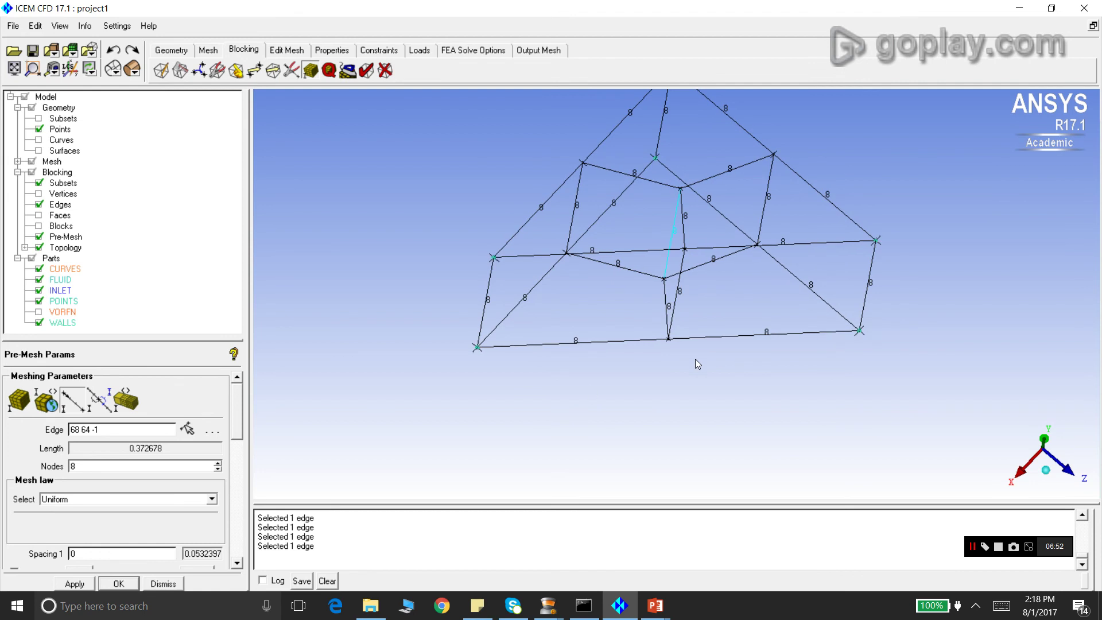
left_click(162, 583)
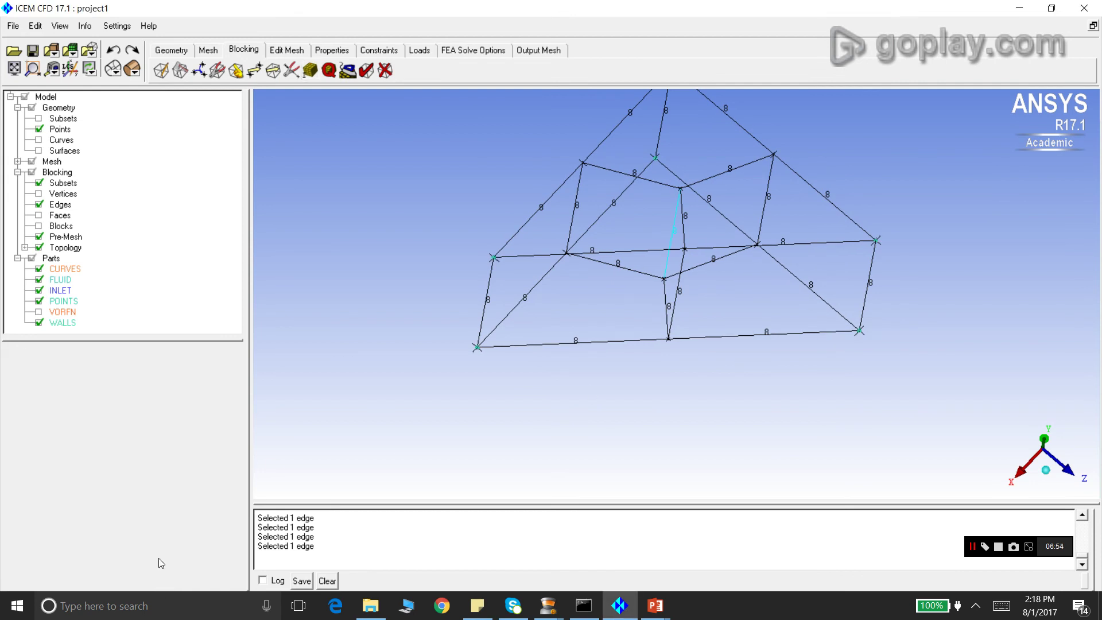
Display and recompute the pre-mesh, shown as Solid & Wire.
left_click(39, 236)
left_click(418, 359)
left_click_drag(417, 363, 499, 303)
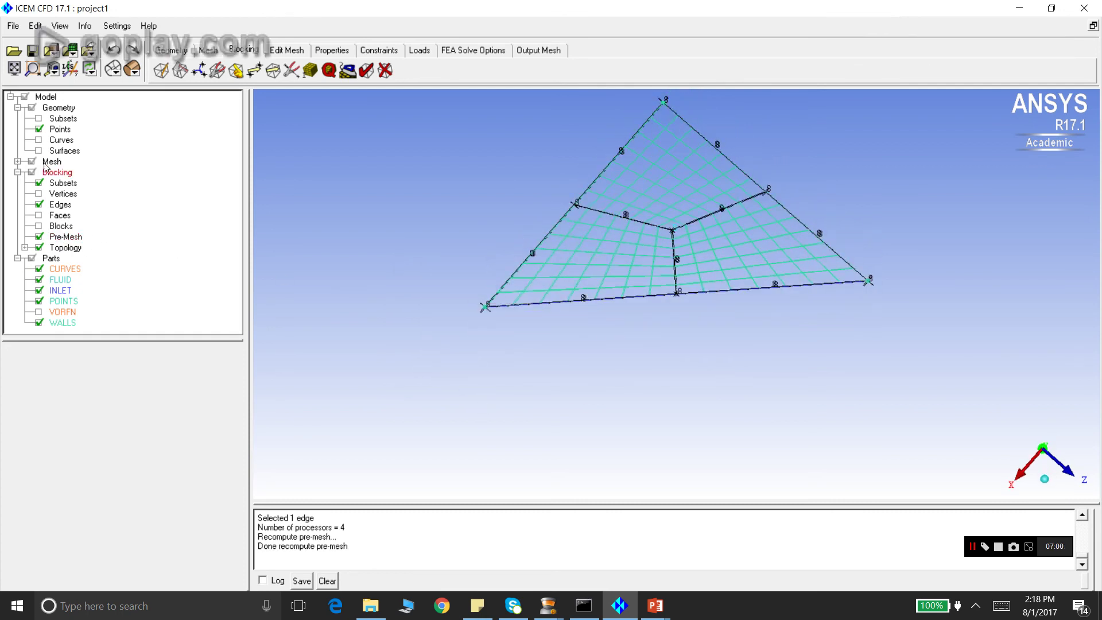
right_click(63, 237)
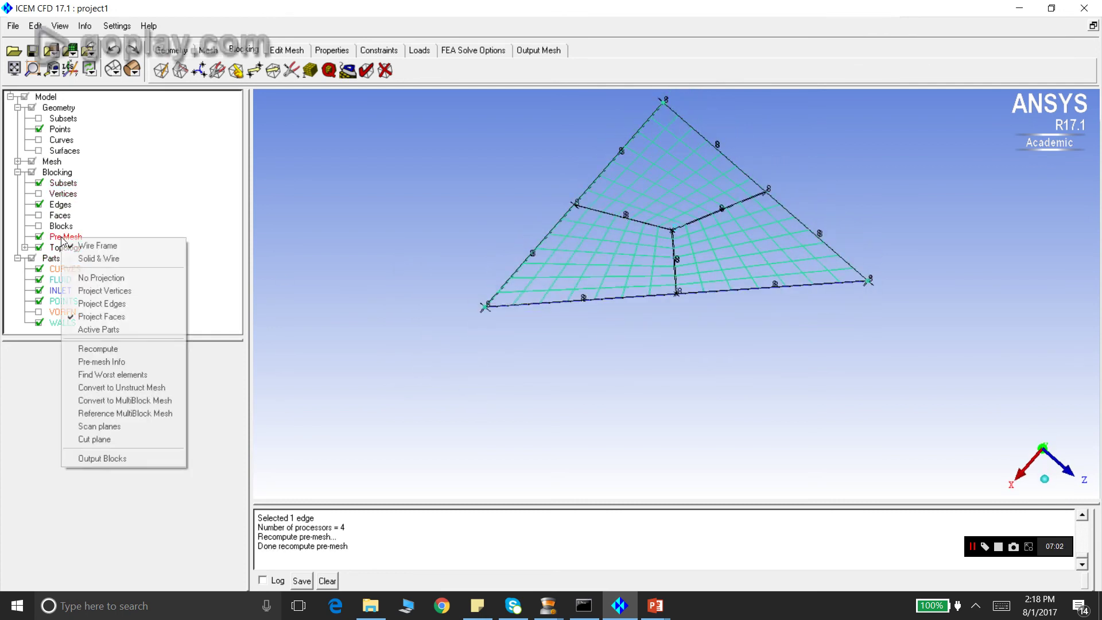
left_click(99, 258)
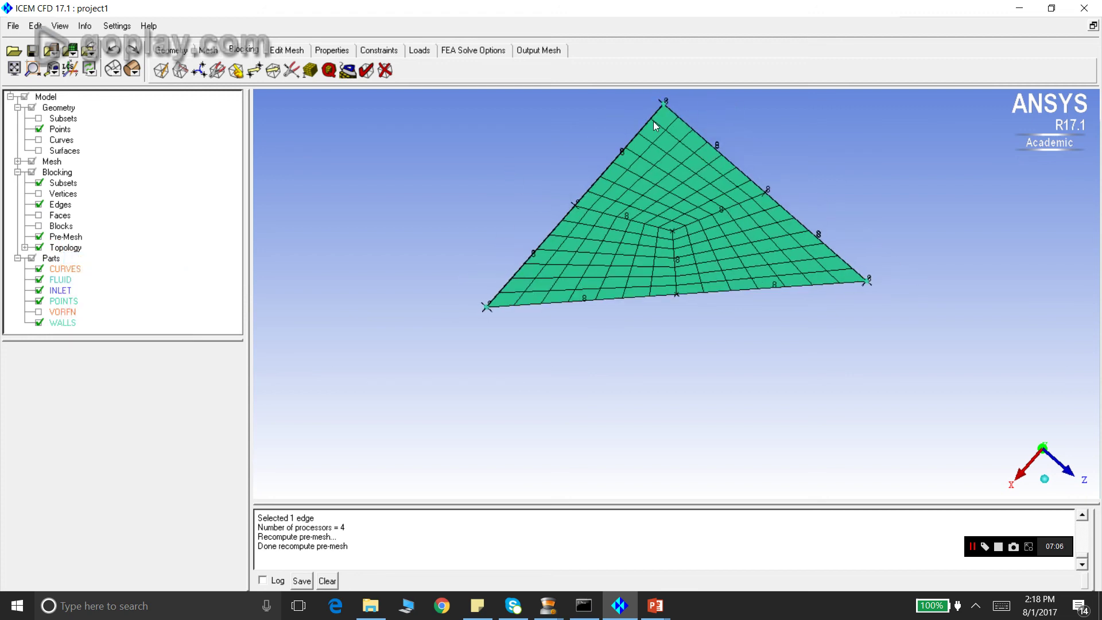
left_click_drag(873, 268, 746, 355)
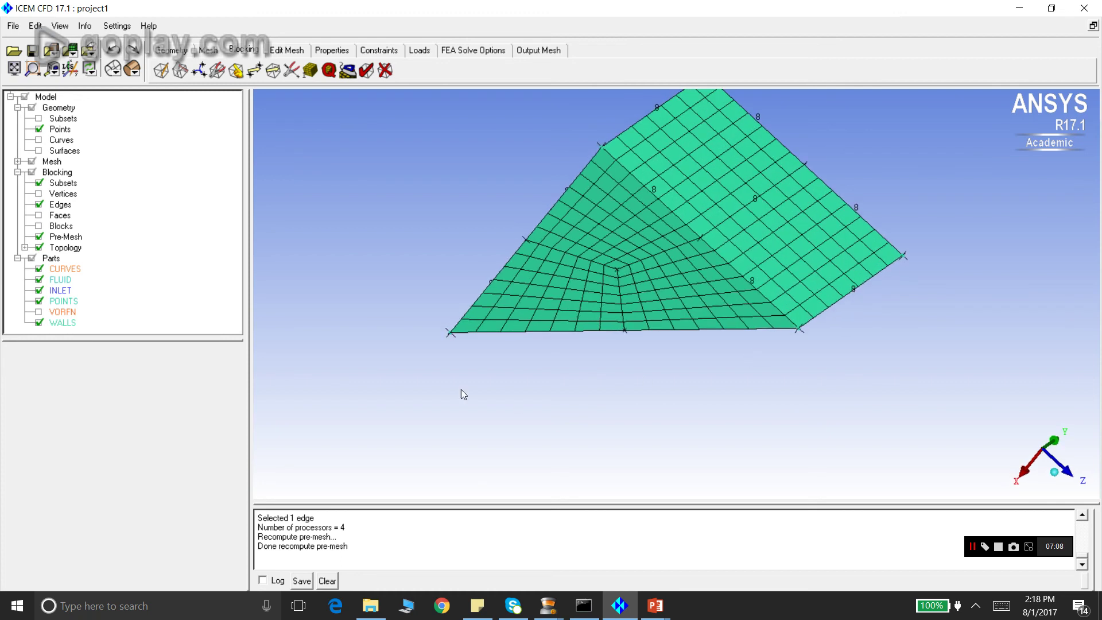
left_click_drag(456, 315, 710, 220)
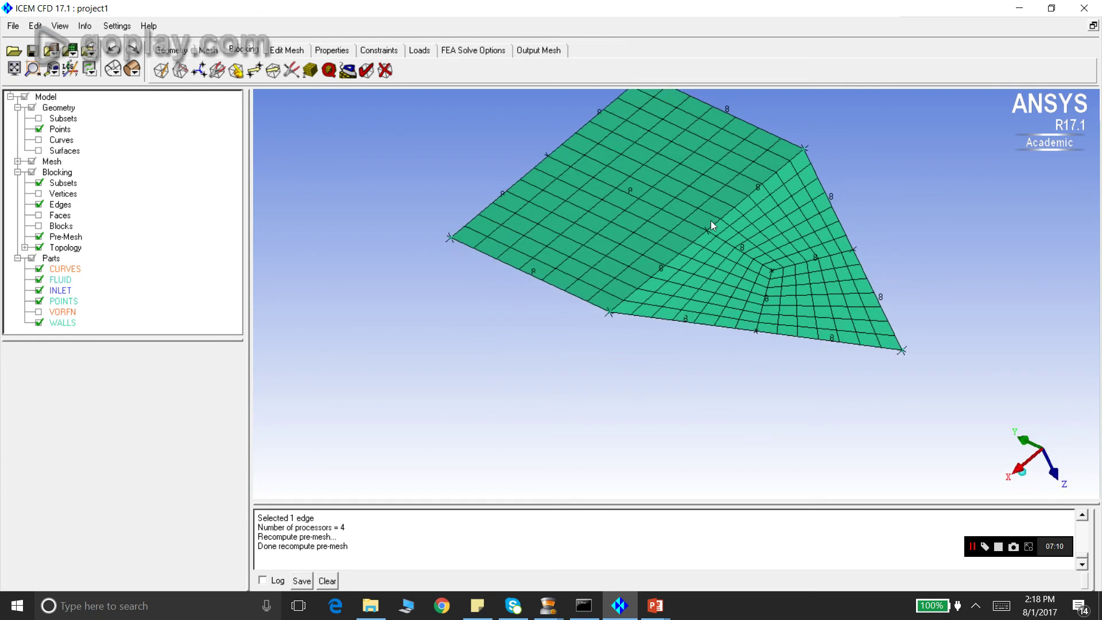
Run the Angle pre-mesh quality check (min 36.9°, max 84.24°), then close it.
left_click(328, 70)
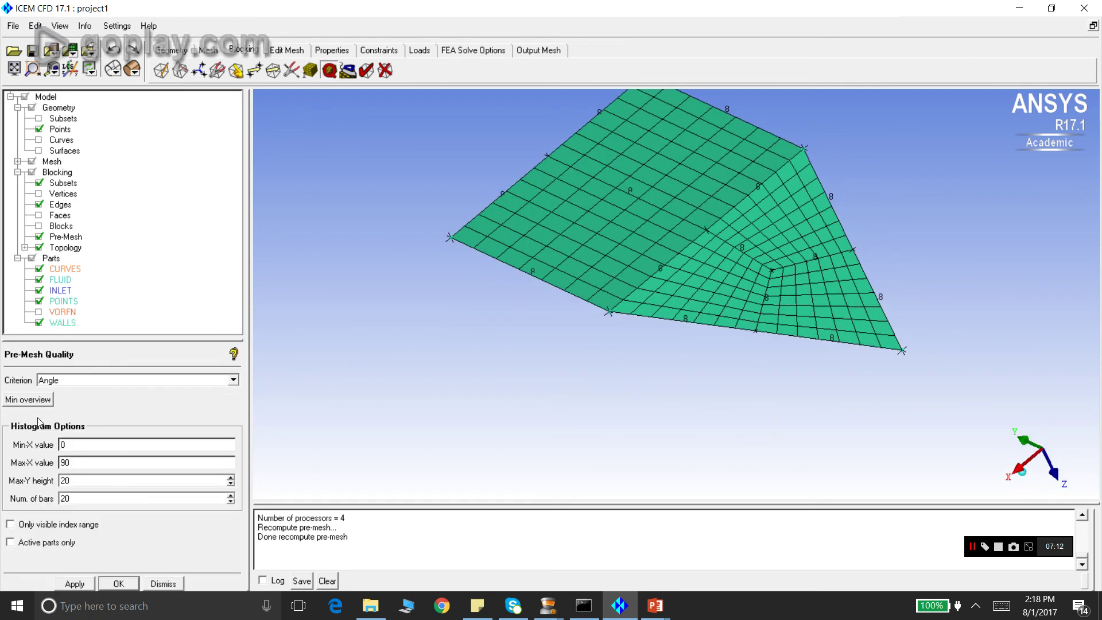
left_click(74, 584)
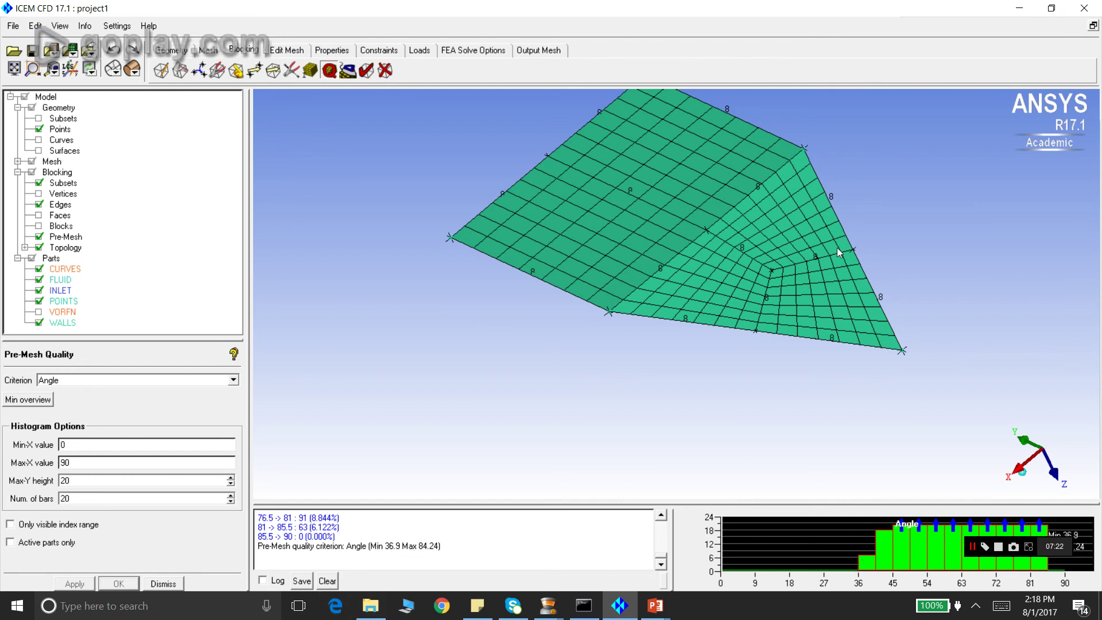
left_click_drag(838, 253, 766, 183)
left_click_drag(794, 284, 686, 281)
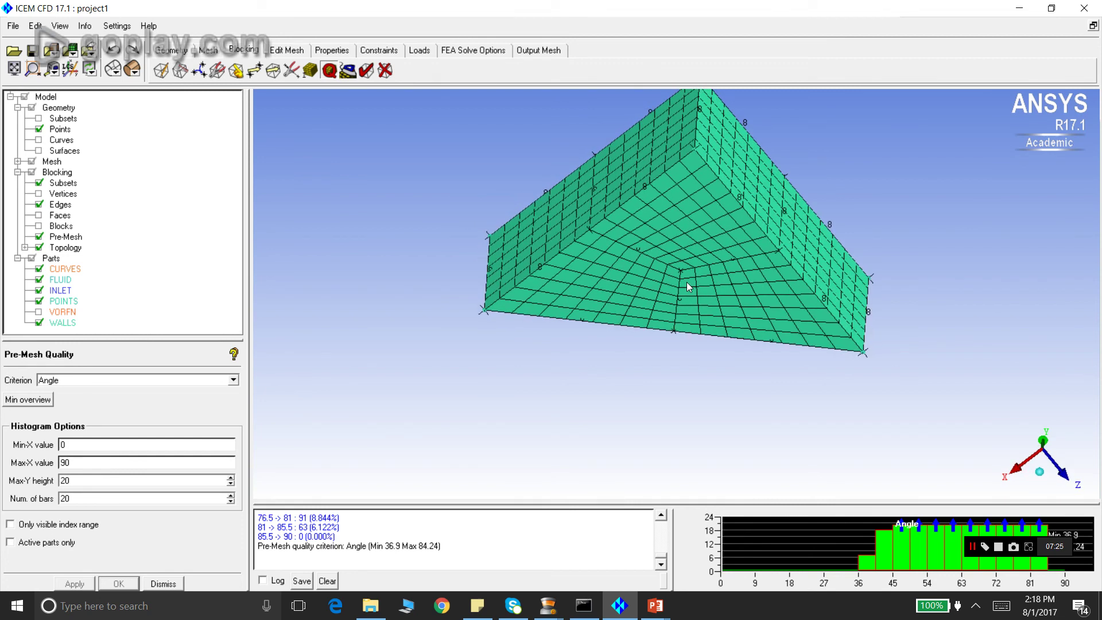
left_click(165, 583)
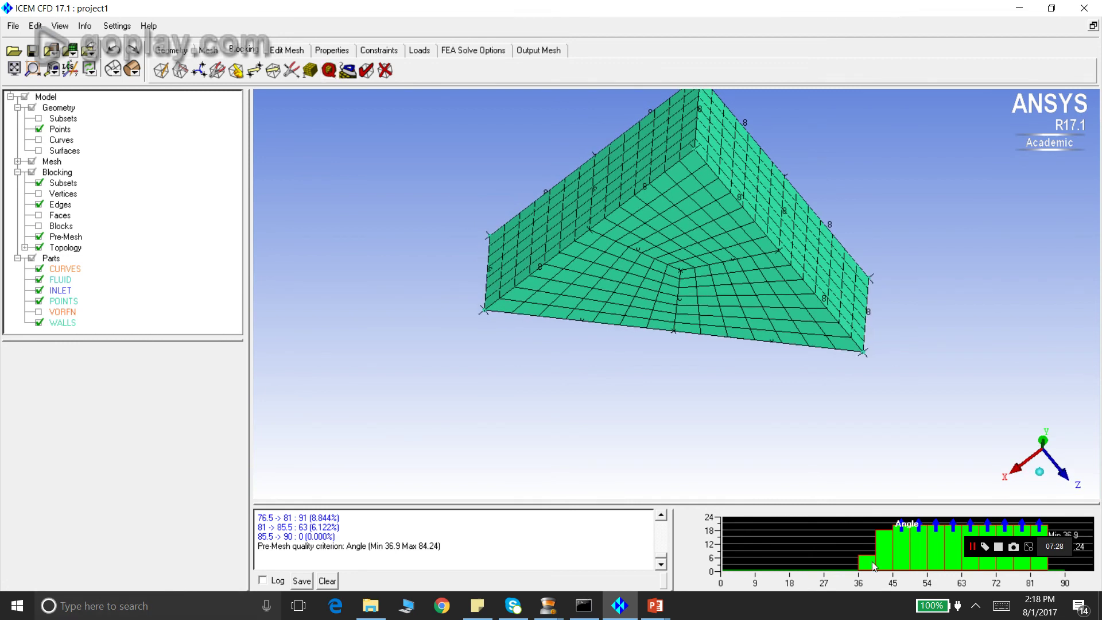